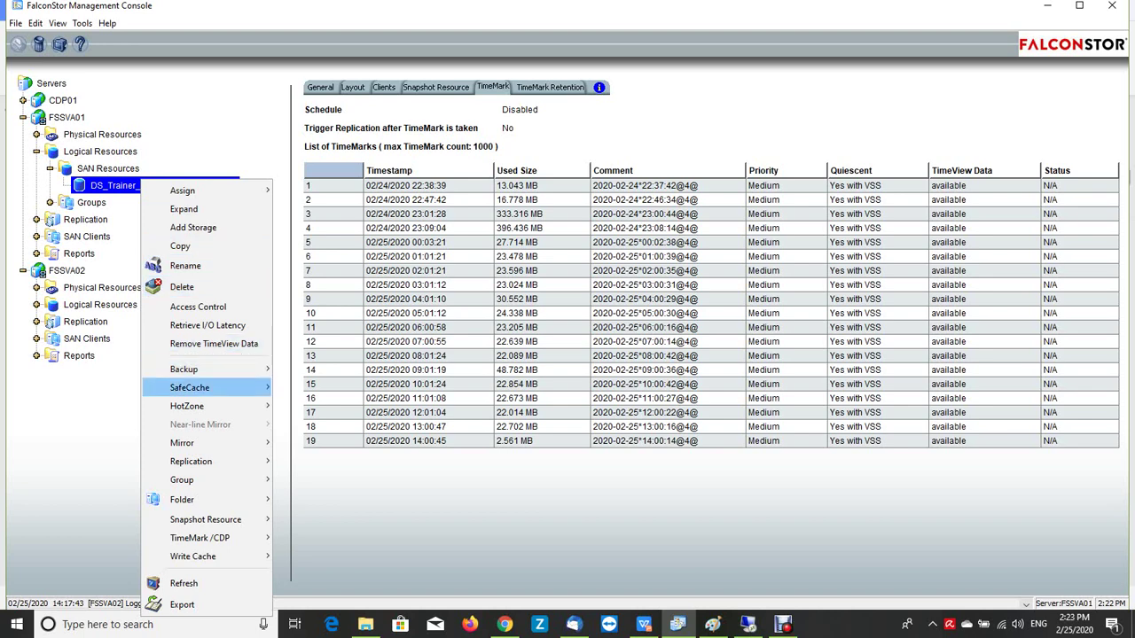
{"action": "mouse_move", "coordinate": [190, 461]}
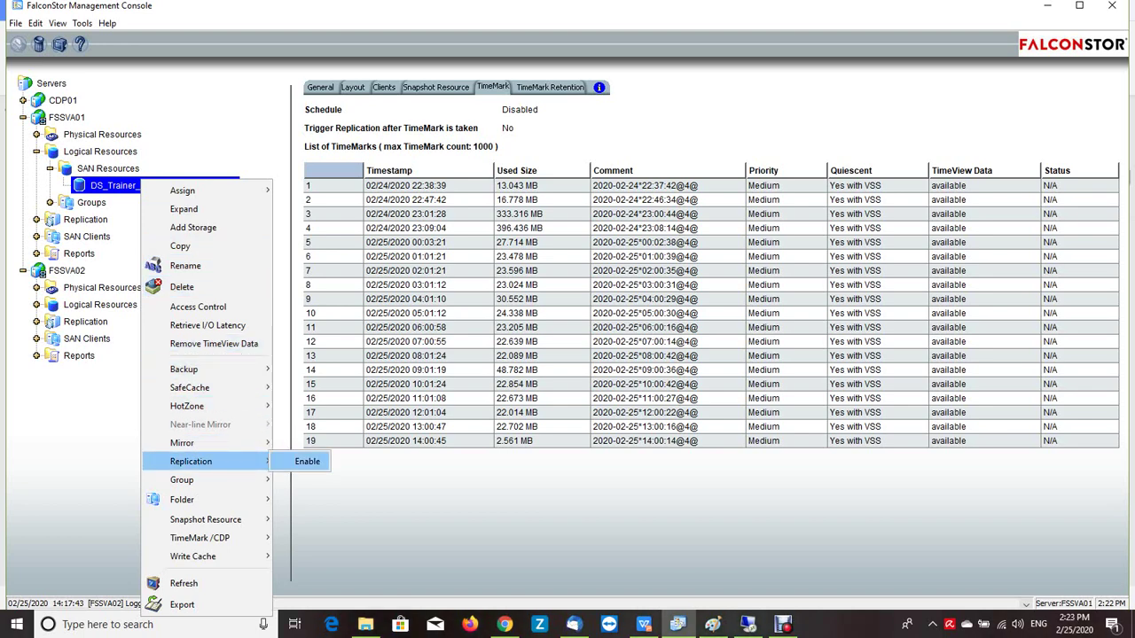
{"action": "left_click", "coordinate": [307, 461]}
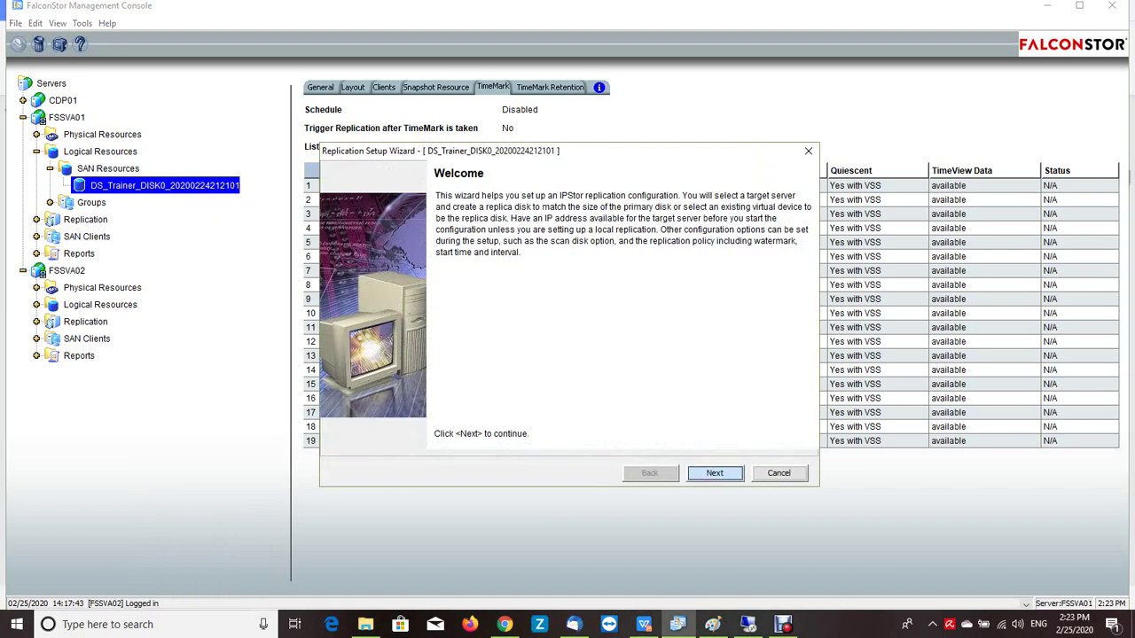
{"action": "key", "text": "Return"}
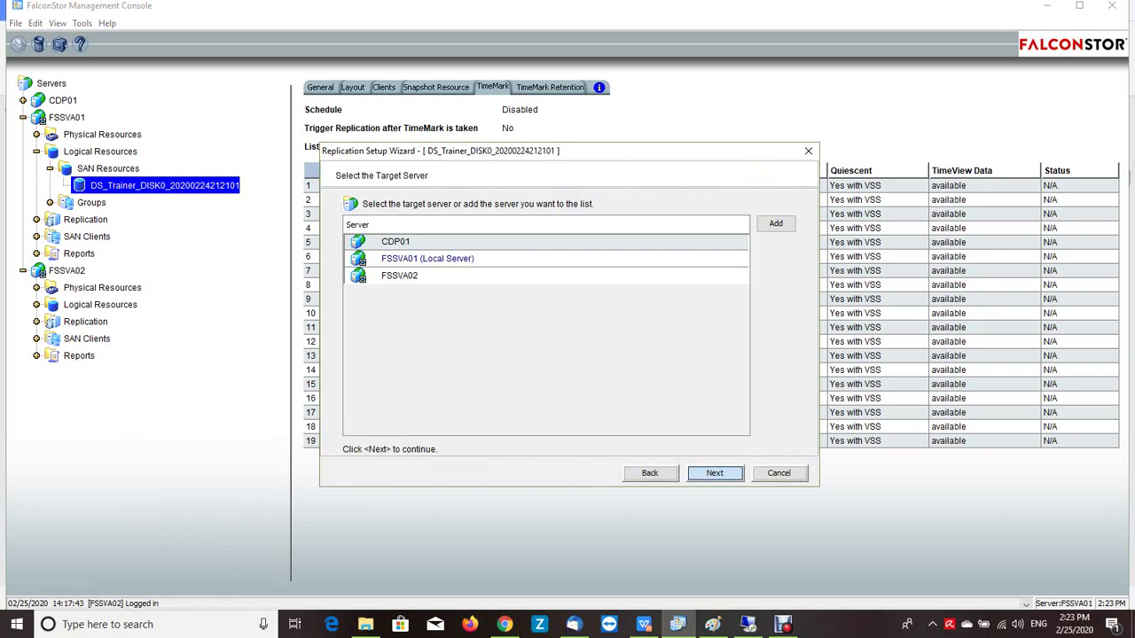
{"action": "left_click", "coordinate": [399, 275]}
{"action": "key", "text": "Return"}
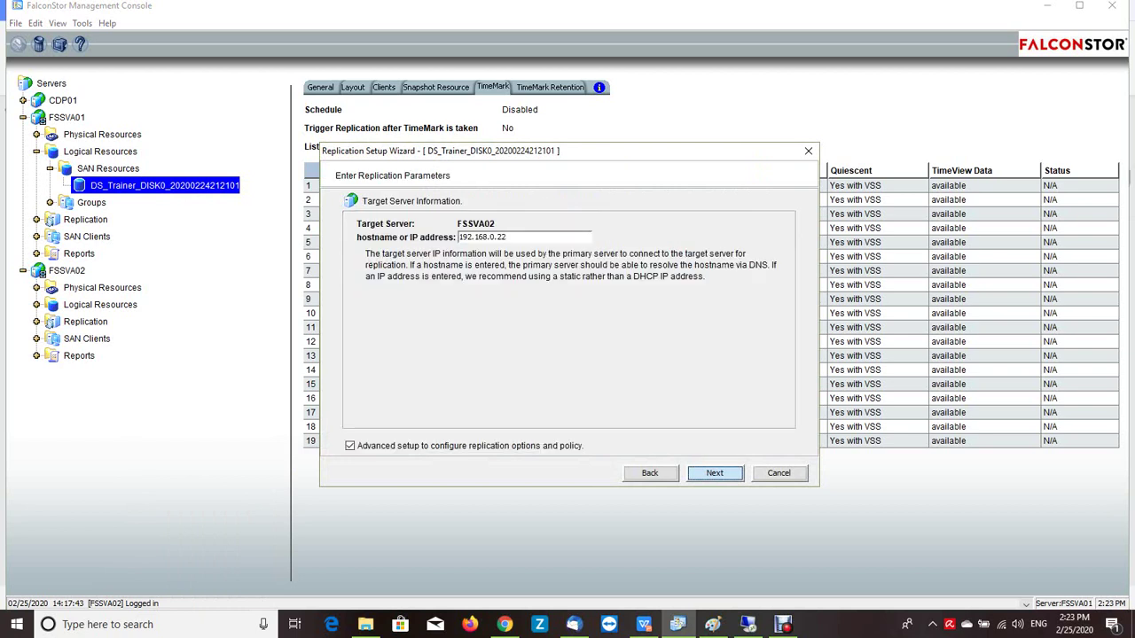
{"action": "key", "text": "Return"}
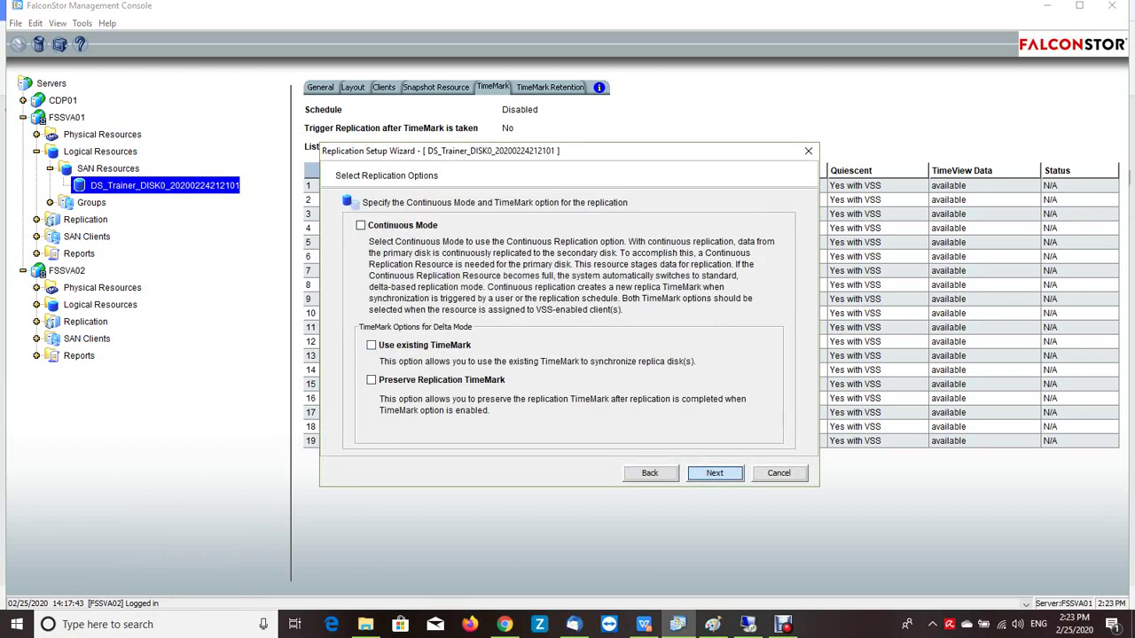
{"action": "left_click", "coordinate": [372, 345]}
{"action": "left_click", "coordinate": [713, 472]}
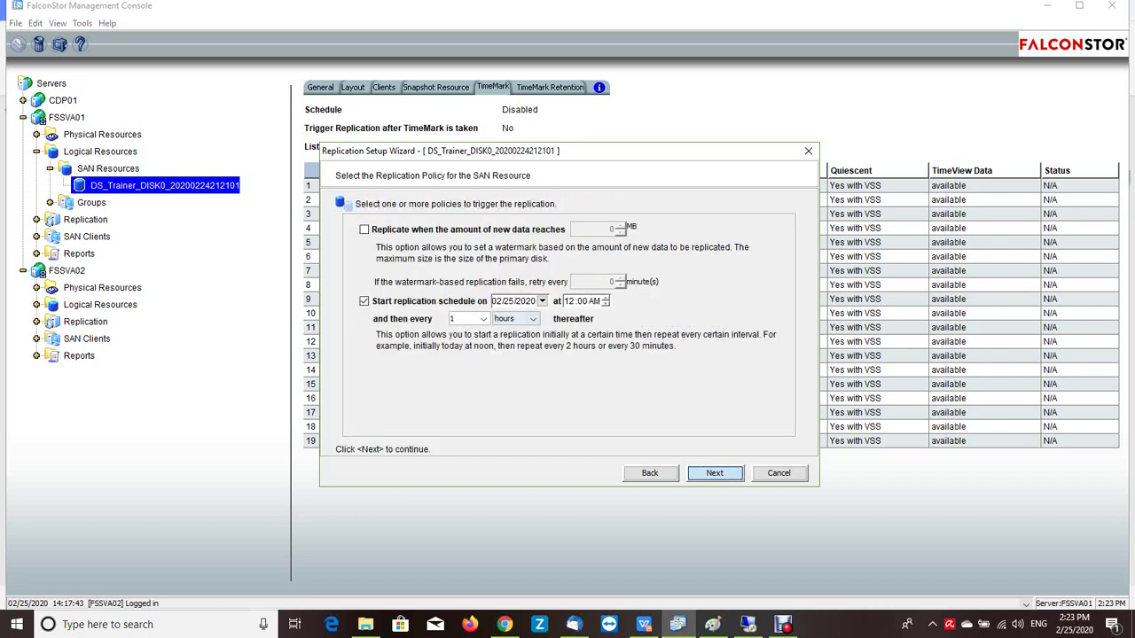
Schedule the replication to start on 02/25/2020 at 08:00 PM and repeat every 2 hours
{"action": "left_click", "coordinate": [460, 319]}
{"action": "left_click", "coordinate": [483, 318]}
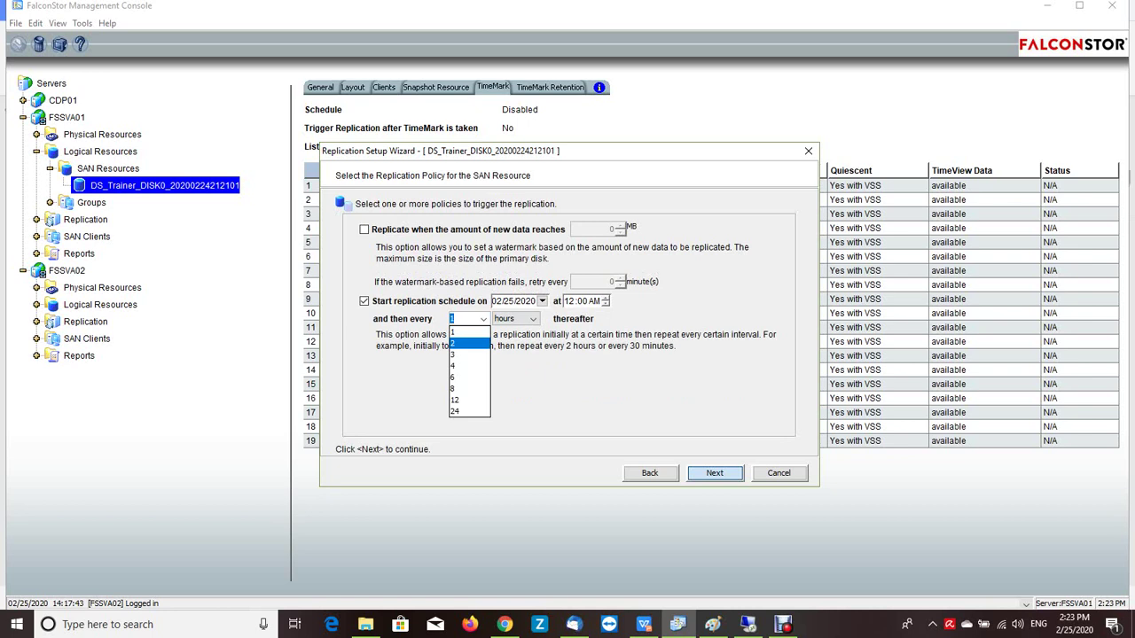
{"action": "key", "text": "Return"}
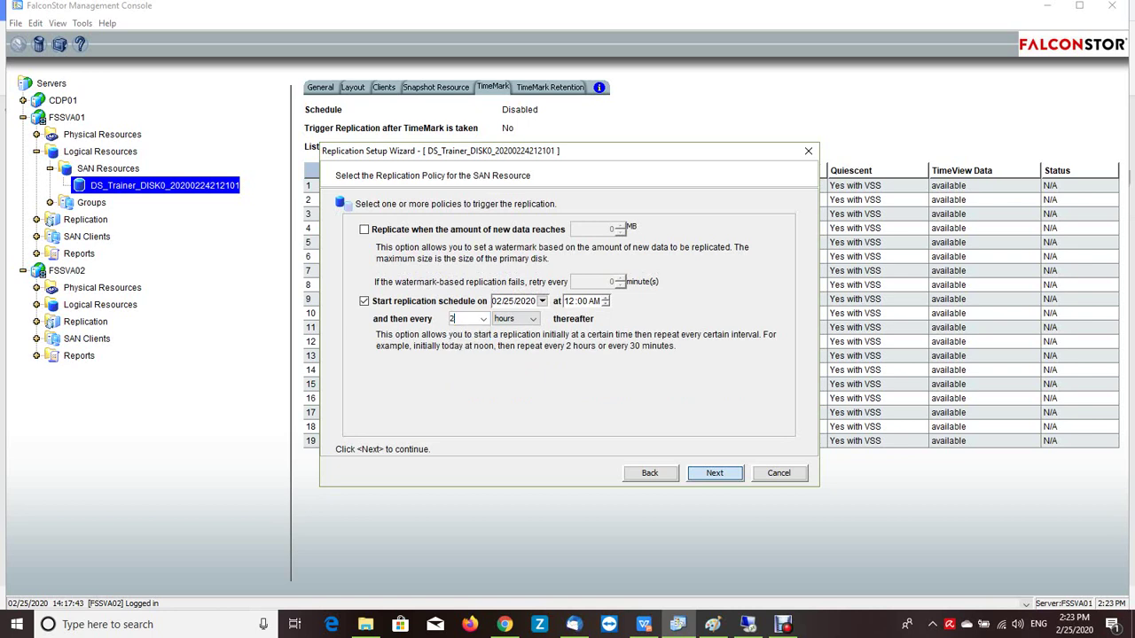
{"action": "double_click", "coordinate": [569, 301]}
{"action": "type", "text": "8"}
{"action": "double_click", "coordinate": [595, 301]}
{"action": "left_click", "coordinate": [605, 297]}
{"action": "left_click", "coordinate": [714, 472]}
Enable data compression for the TCP replication and create a new thin-provisioned replica disk, keeping the suggested disk name
{"action": "key", "text": "Return"}
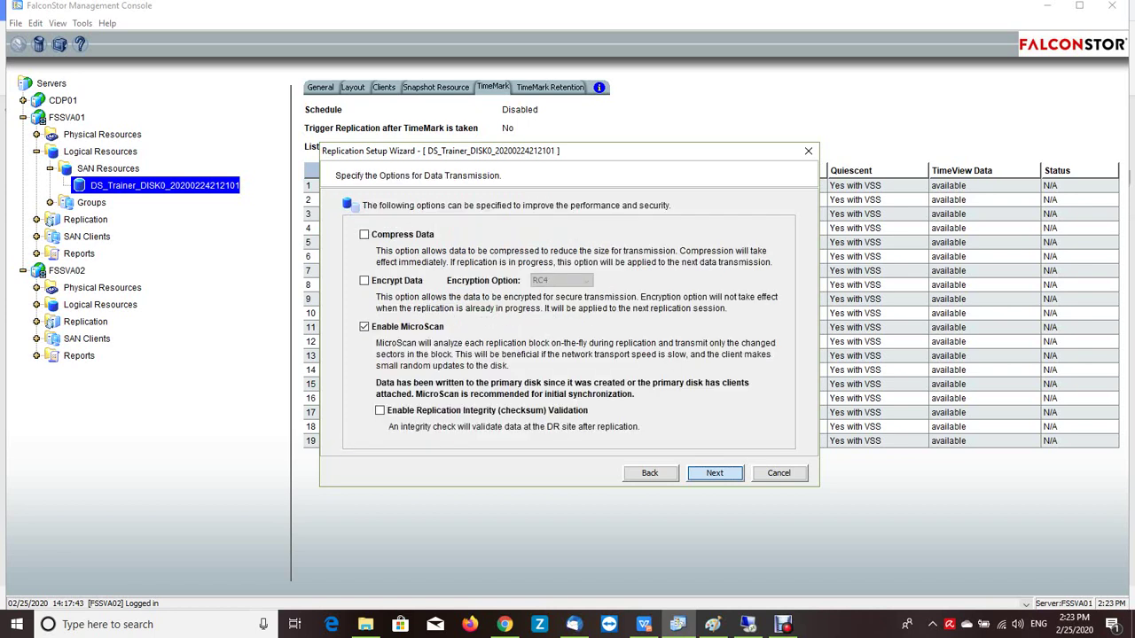
{"action": "key", "text": "Return"}
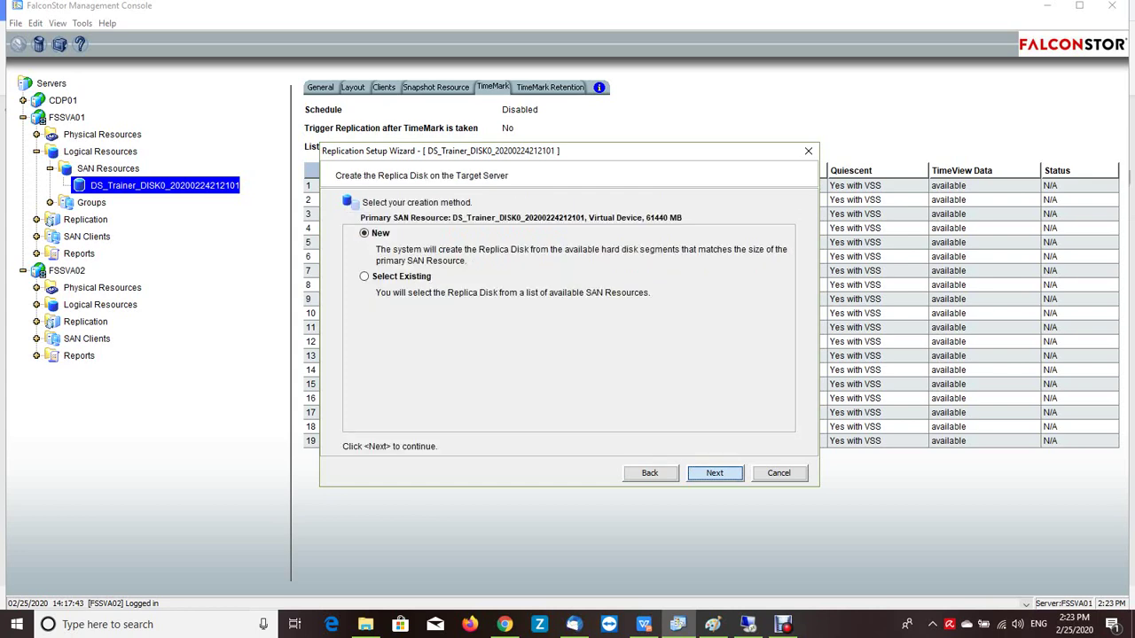
{"action": "key", "text": "Return"}
{"action": "left_click", "coordinate": [358, 234]}
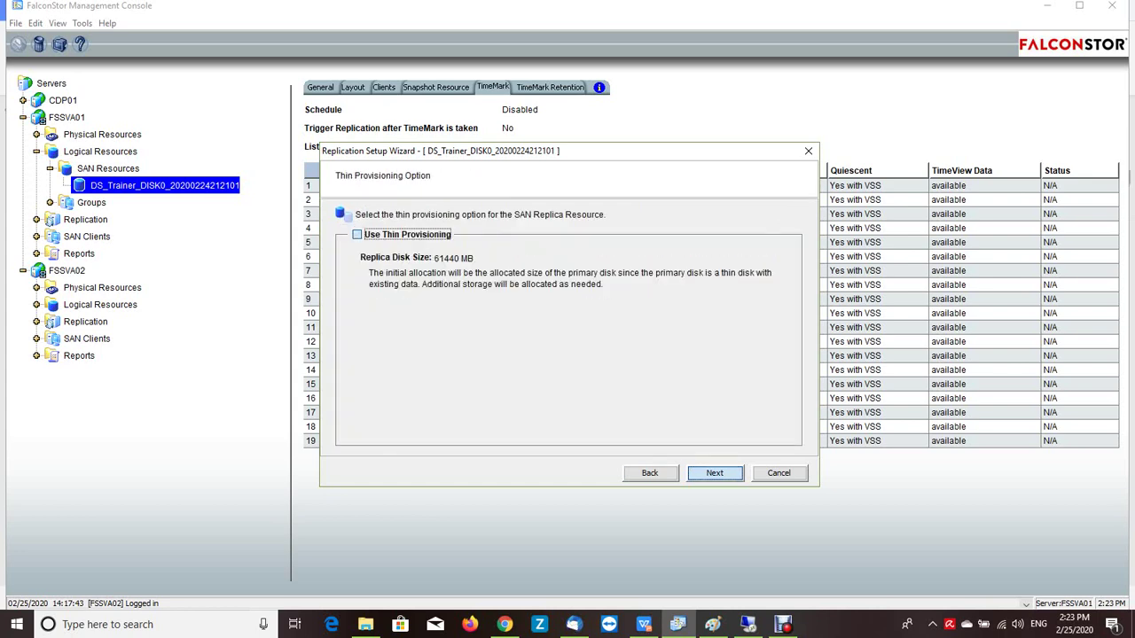
{"action": "key", "text": "Return"}
{"action": "key", "text": "Return"}
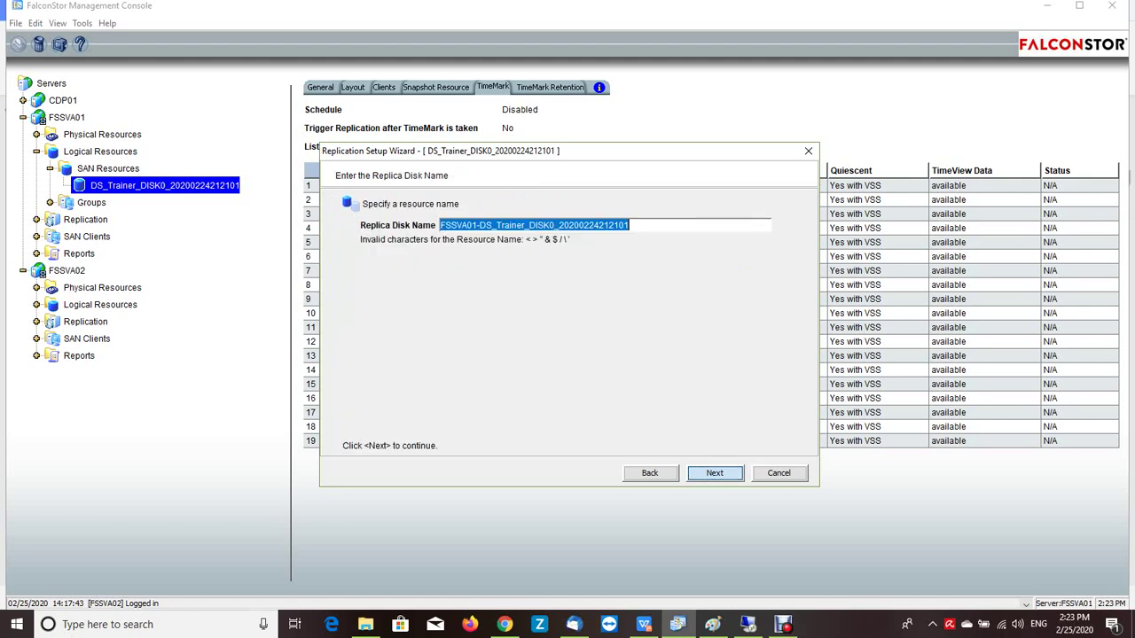
{"action": "key", "text": "Tab"}
{"action": "key", "text": "Return"}
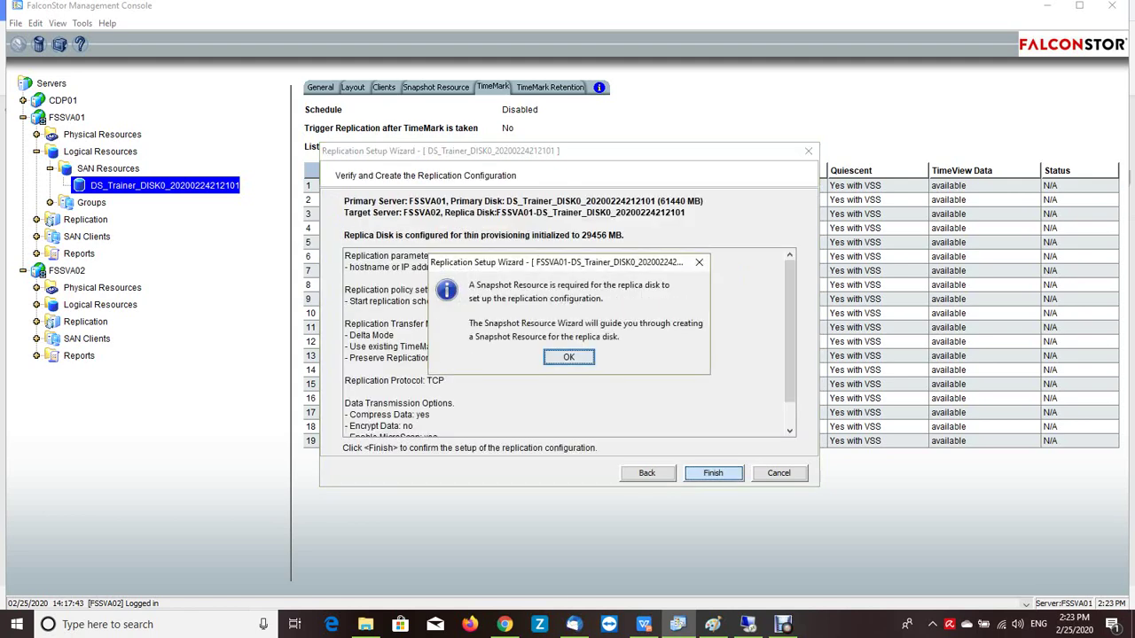
Begin the replica's snapshot resource with the default 10240 MB size and set its space threshold to 80%
{"action": "key", "text": "Return"}
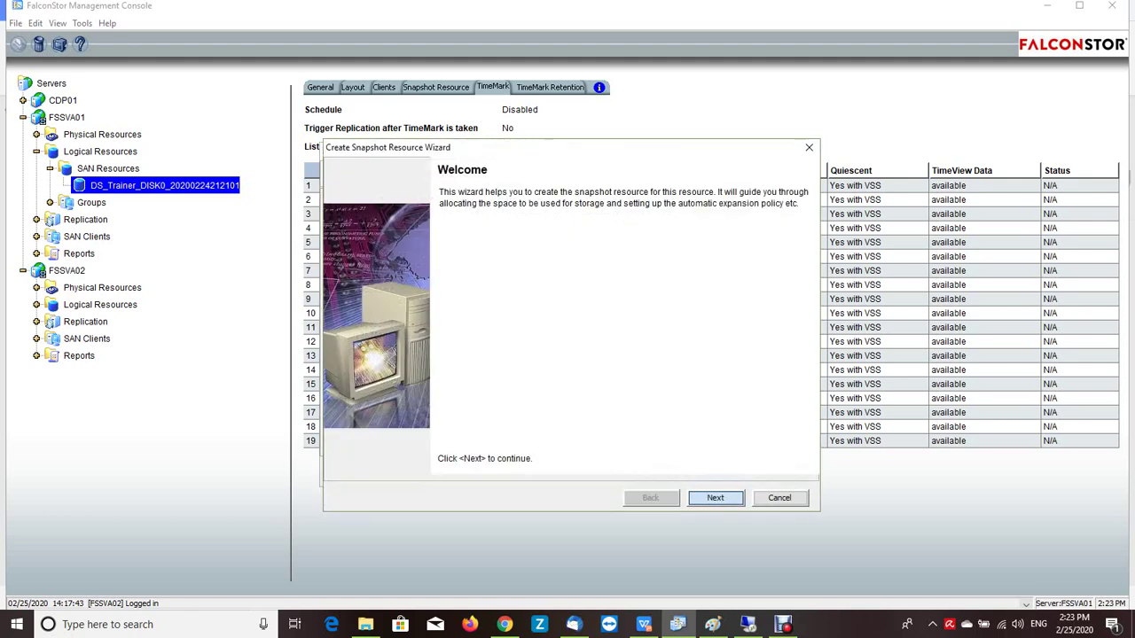
{"action": "key", "text": "Return"}
{"action": "key", "text": "Return"}
{"action": "key", "text": "Return"}
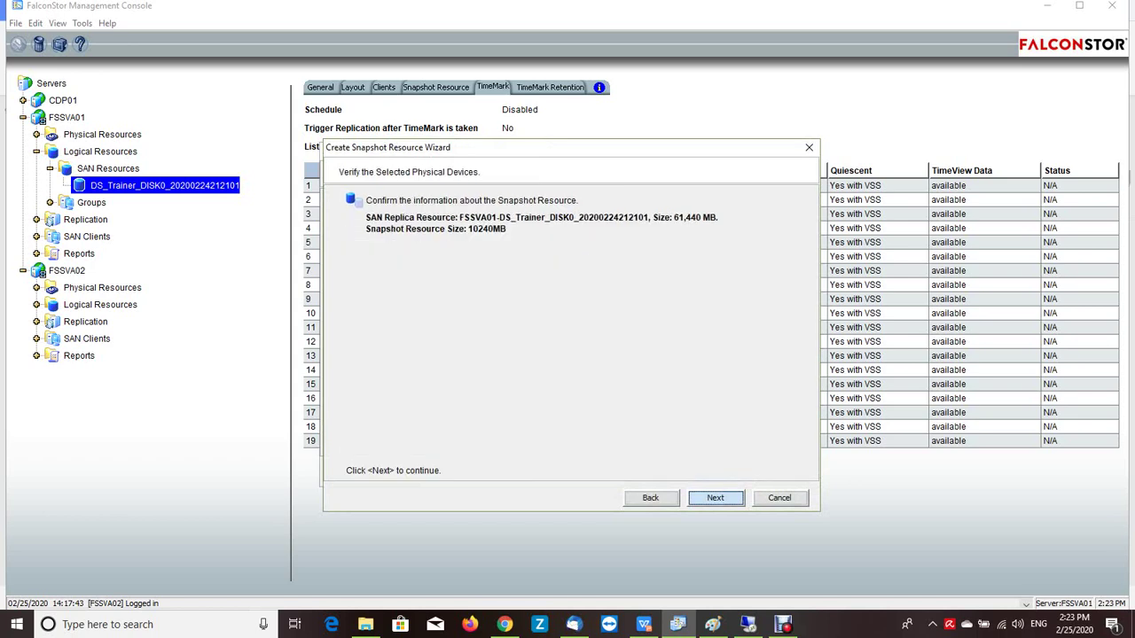
{"action": "key", "text": "Return"}
{"action": "double_click", "coordinate": [698, 235]}
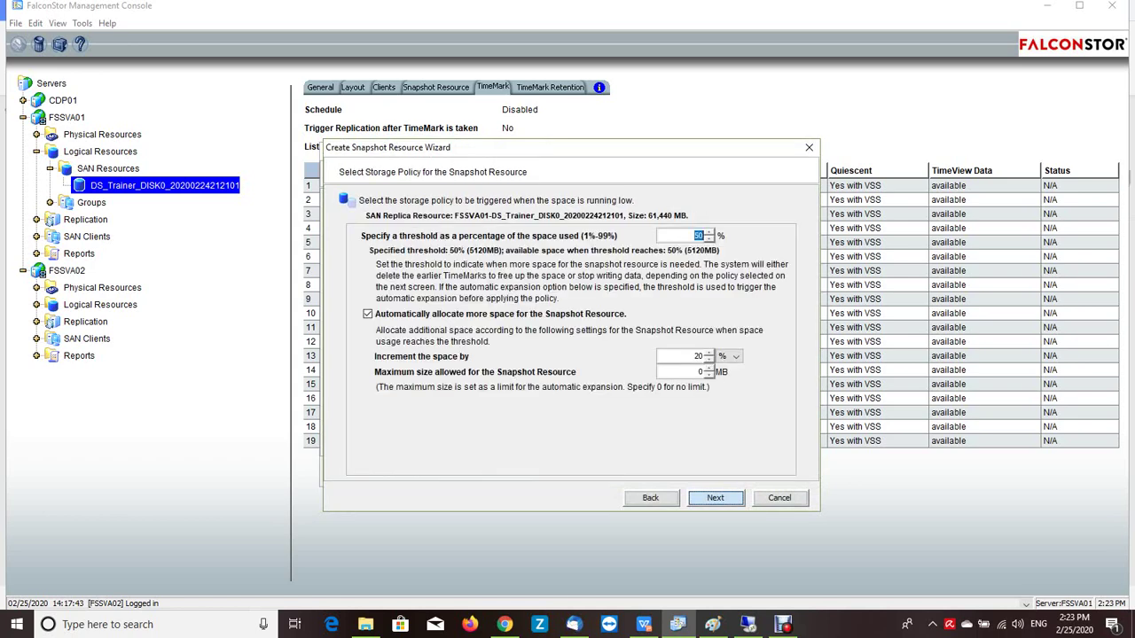
{"action": "type", "text": "80"}
{"action": "key", "text": "Return"}
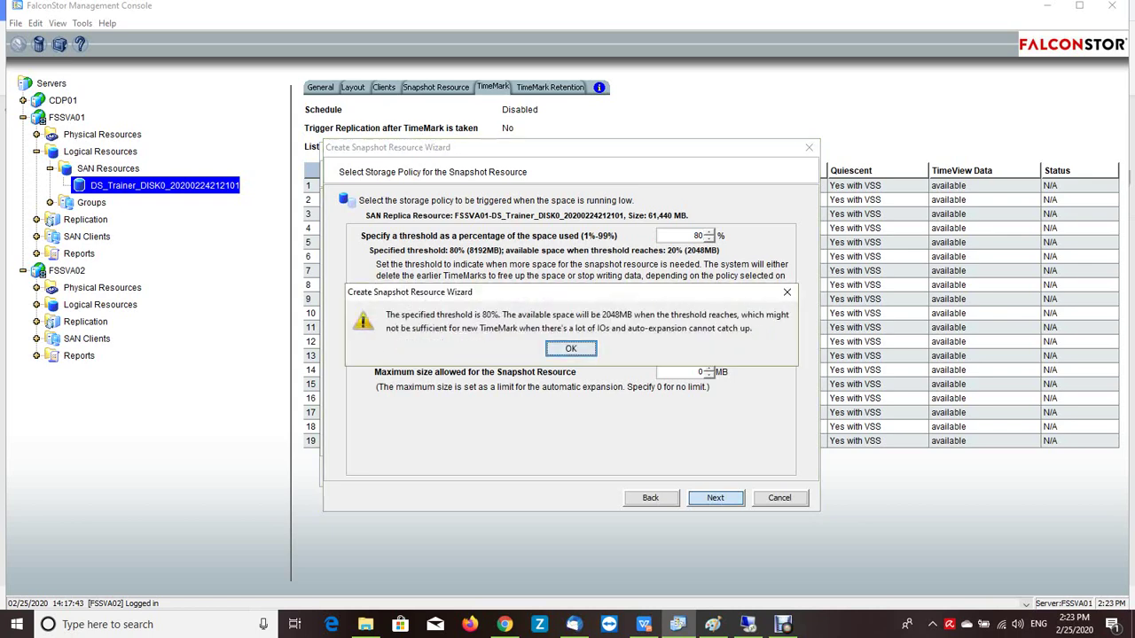
{"action": "key", "text": "Return"}
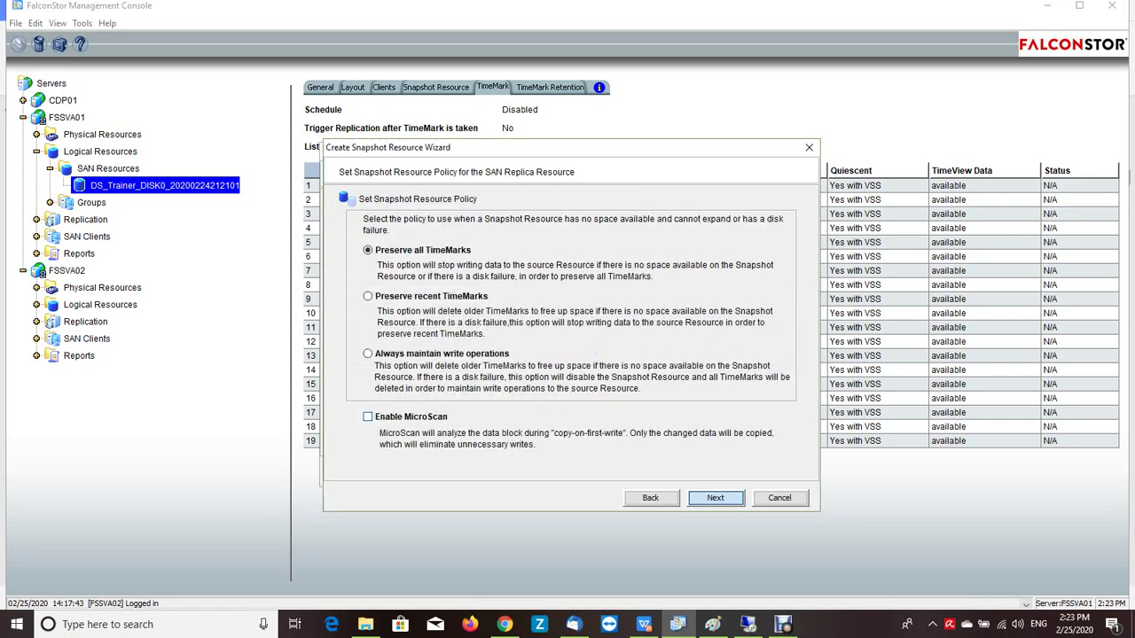
Create the snapshot resource with all TimeMarks preserved and MicroScan enabled, and finish the replication configuration
{"action": "left_click", "coordinate": [367, 415]}
{"action": "key", "text": "Return"}
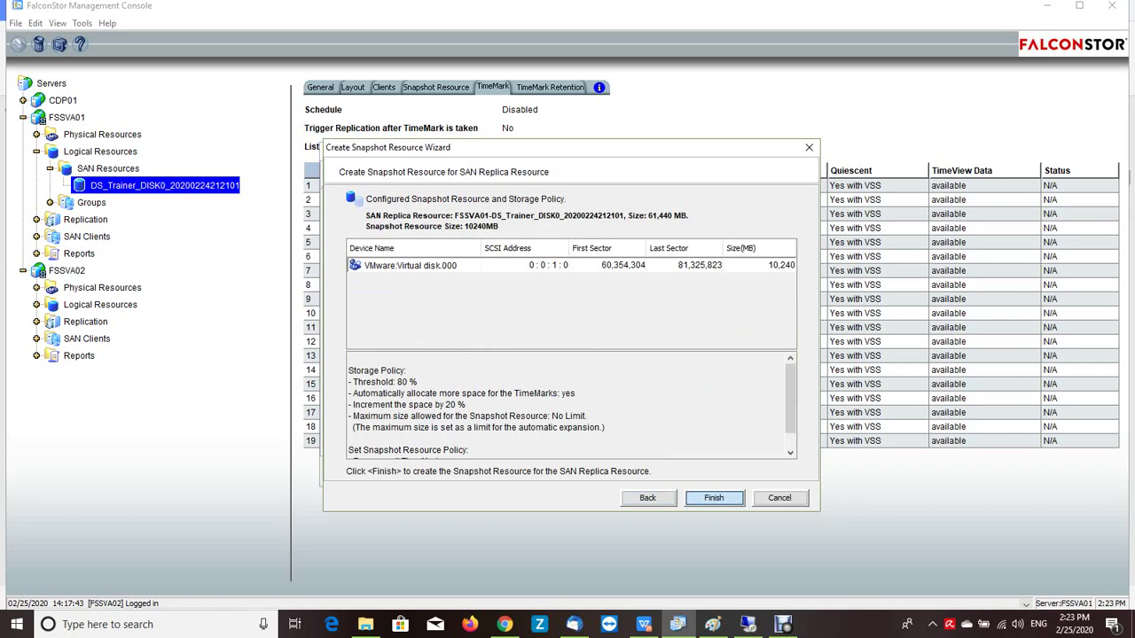
{"action": "key", "text": "Return"}
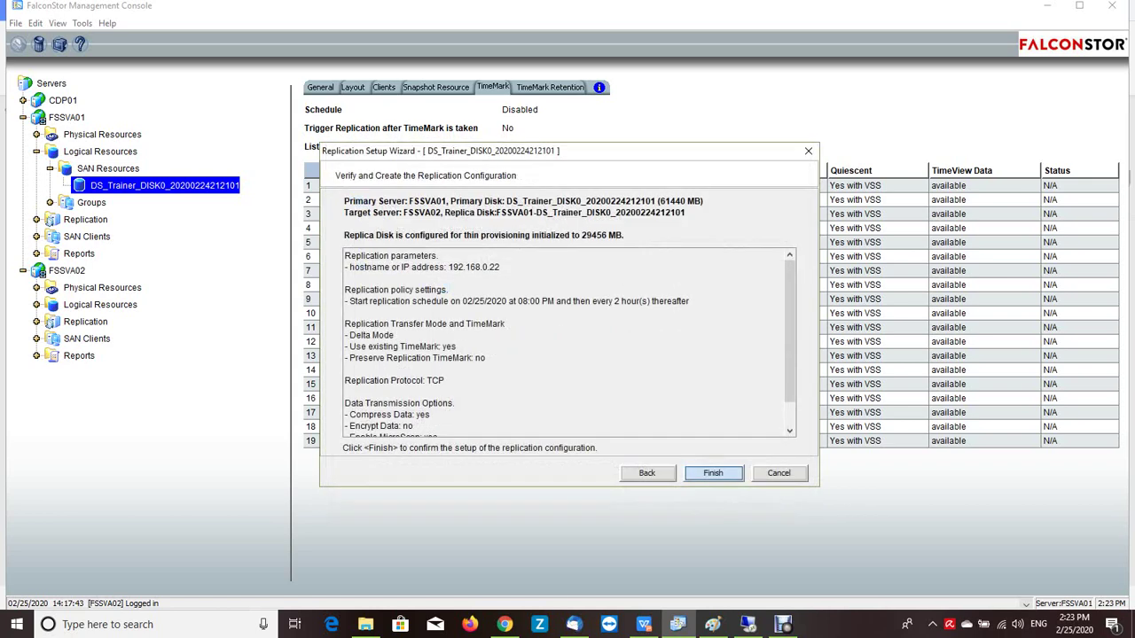
{"action": "key", "text": "Return"}
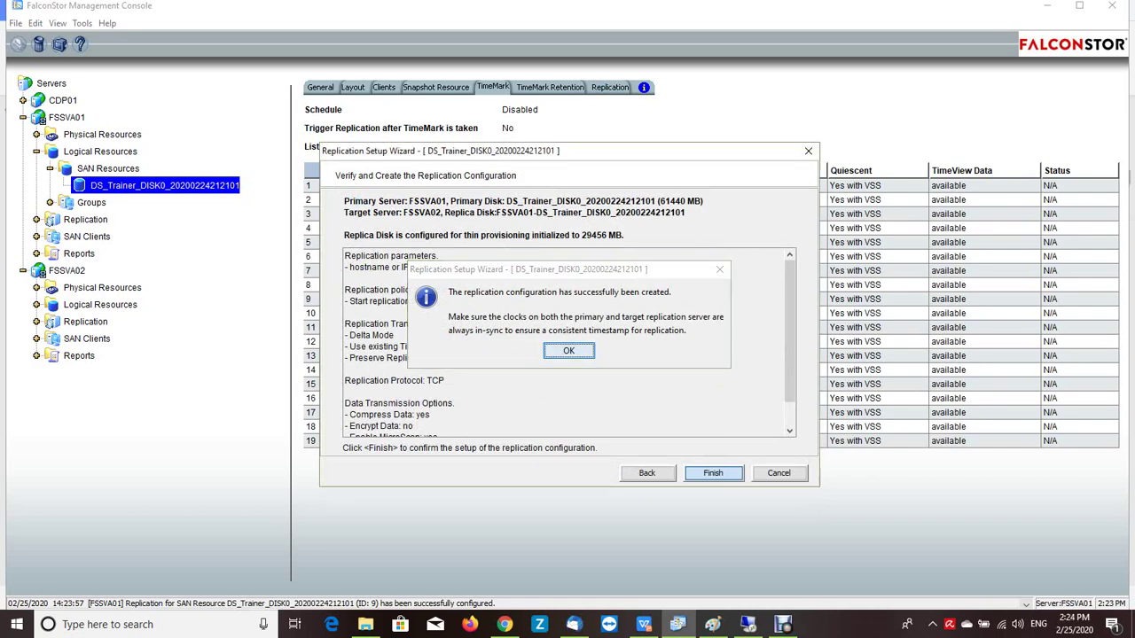
{"action": "key", "text": "Return"}
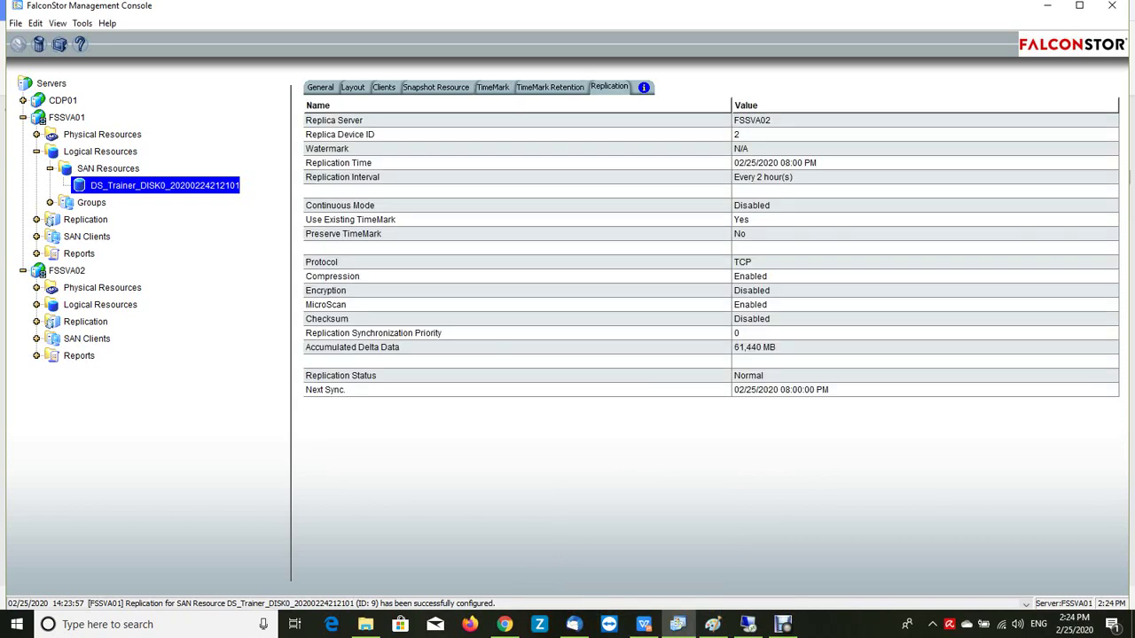
Switch to the WPS presentation, highlight the Configure TimeMark Policy item in the lab list, and return to FalconStor Management Console
{"action": "left_click", "coordinate": [643, 624]}
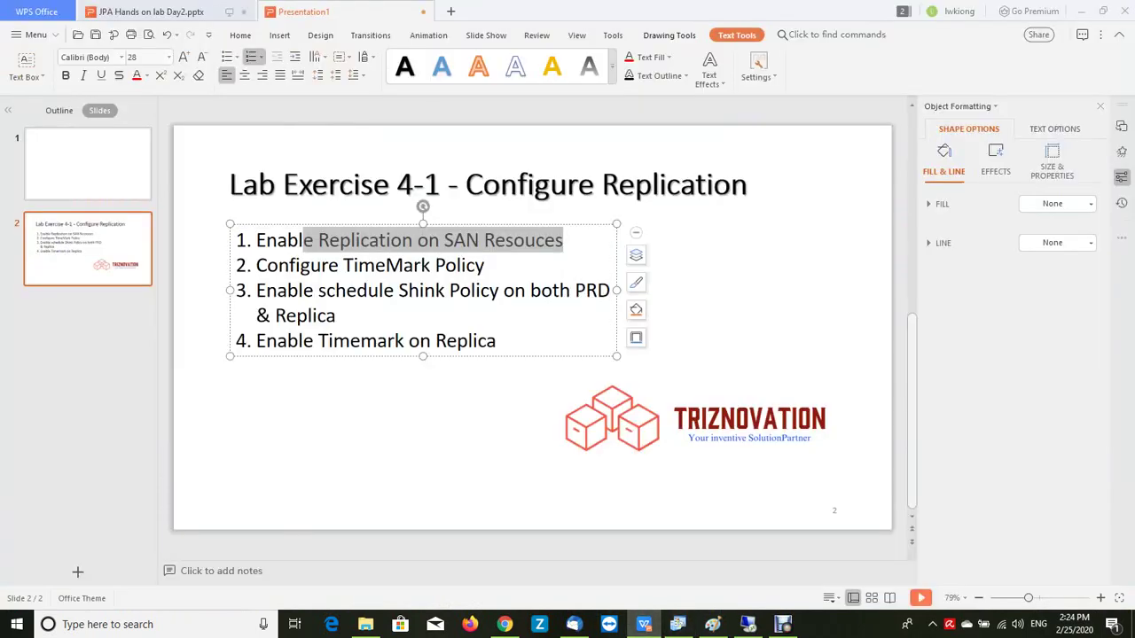
{"action": "left_click_drag", "start_coordinate": [485, 265], "coordinate": [266, 265]}
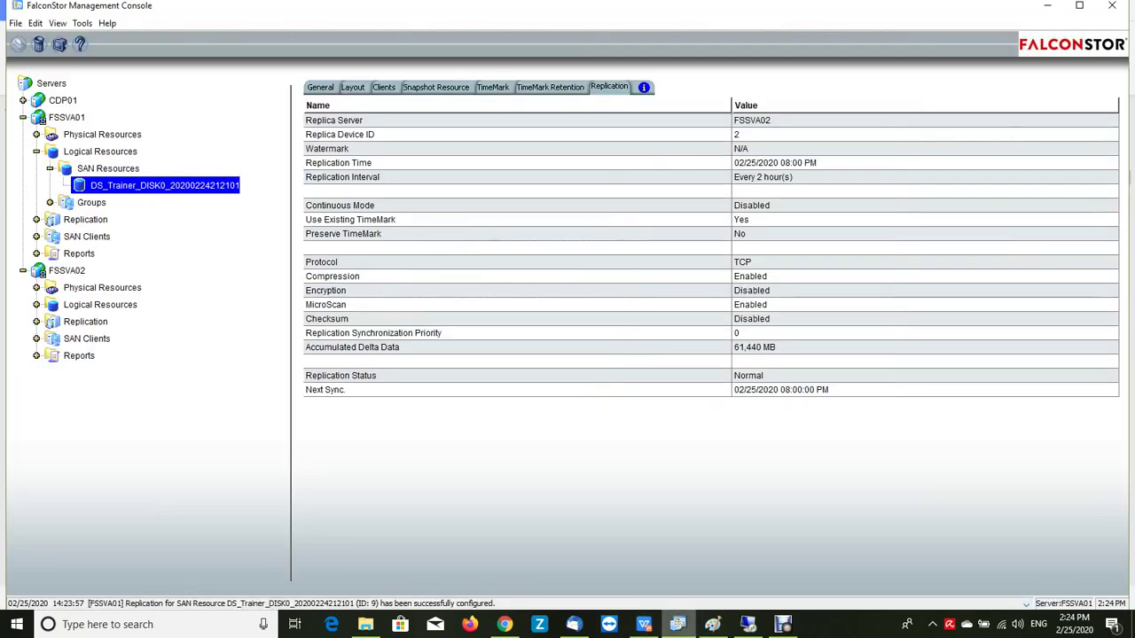
{"action": "left_click", "coordinate": [677, 624]}
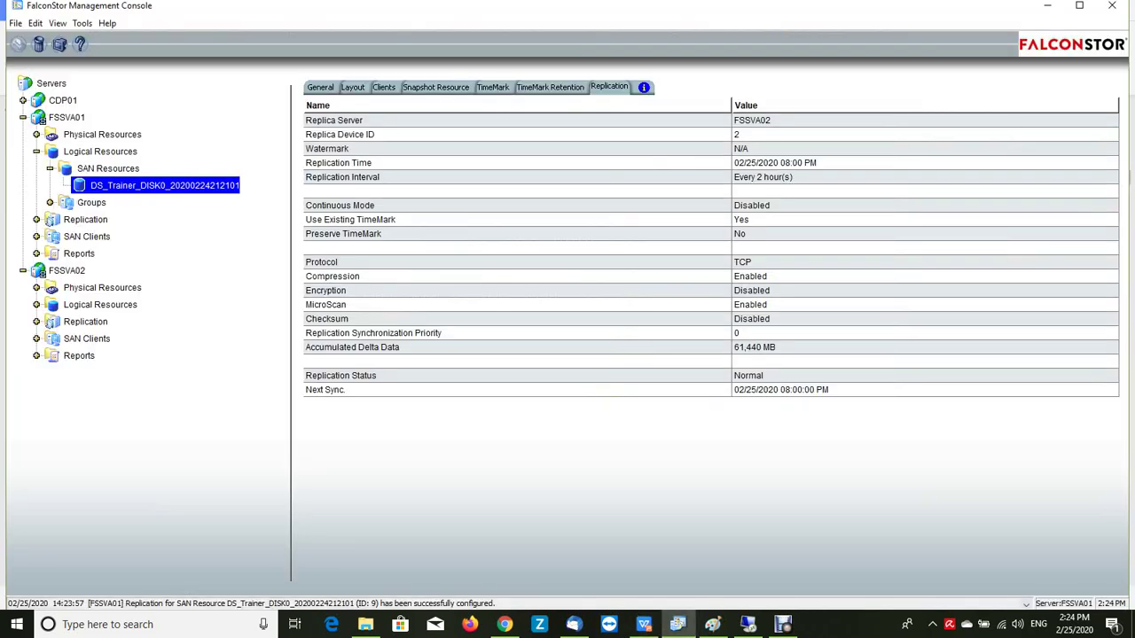
{"action": "right_click", "coordinate": [205, 185]}
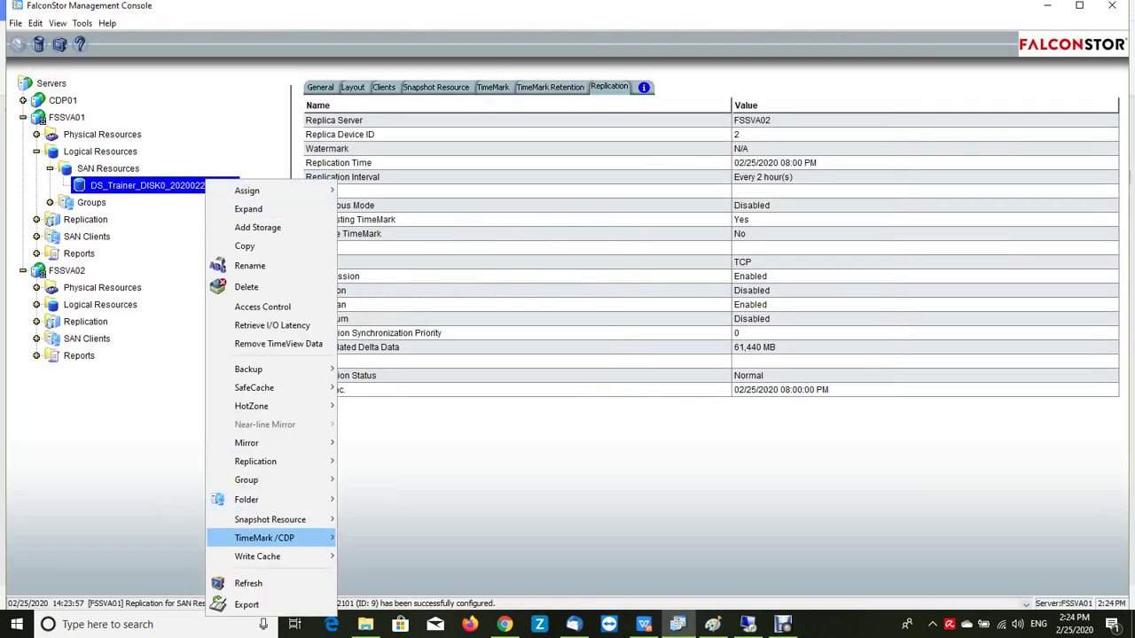
{"action": "mouse_move", "coordinate": [292, 538]}
{"action": "left_click", "coordinate": [376, 538]}
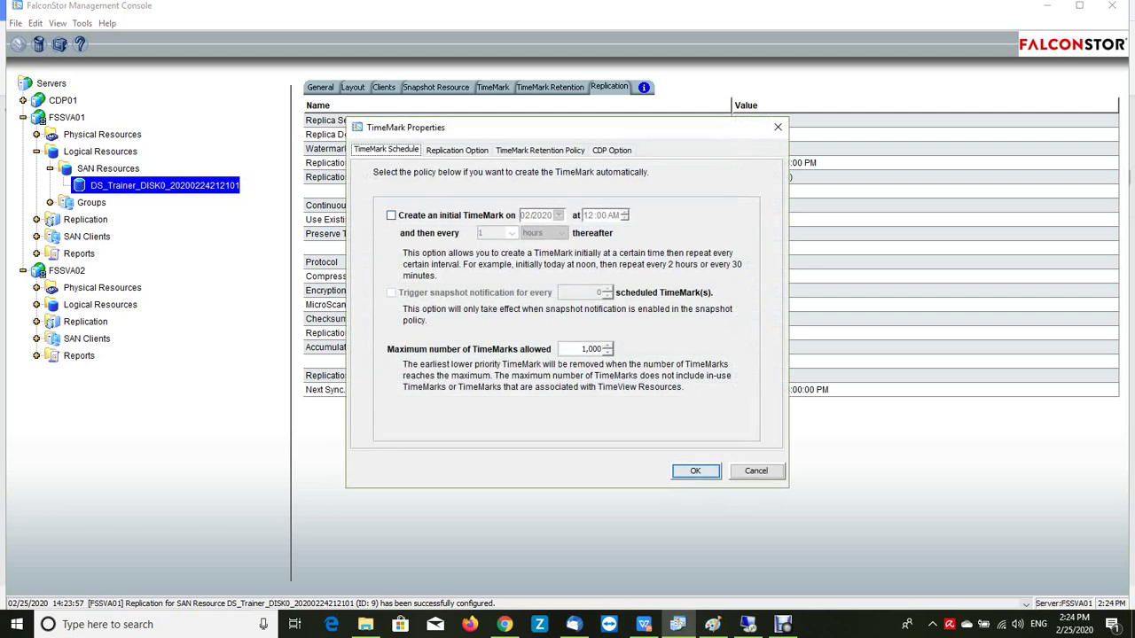
{"action": "left_click", "coordinate": [462, 151]}
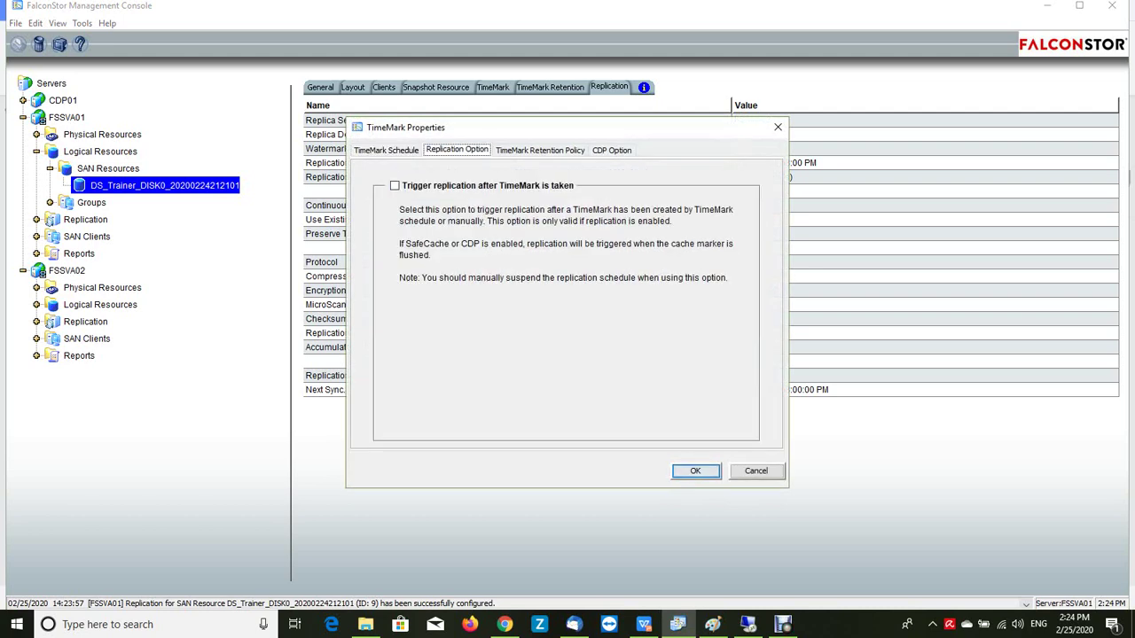
{"action": "left_click", "coordinate": [394, 186]}
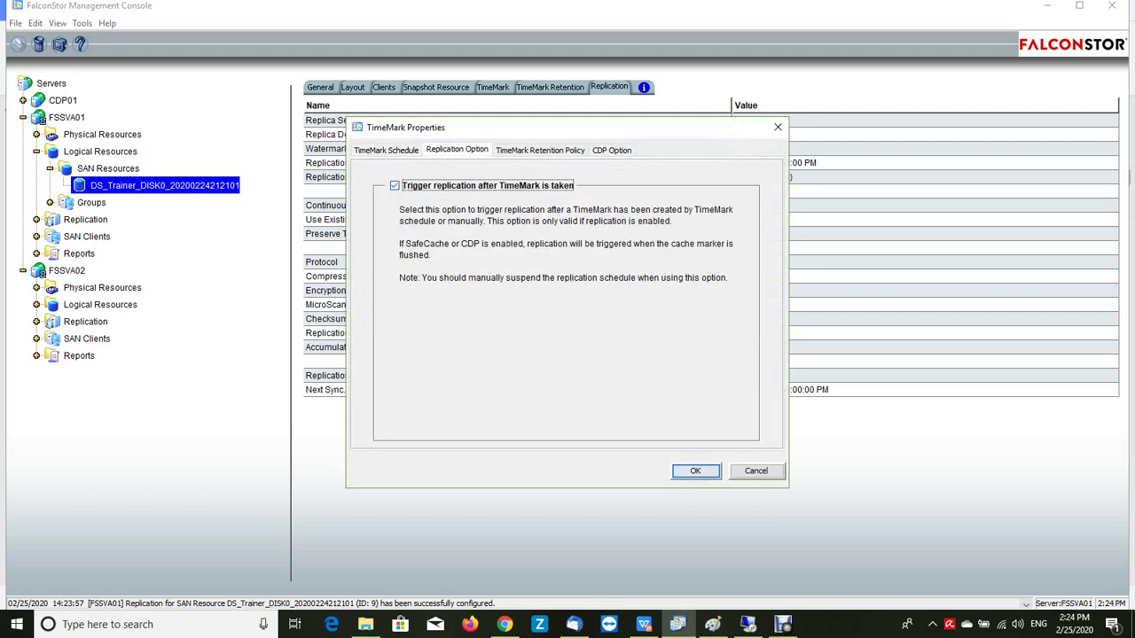
Set the TimeMark retention policy to keep the 8 most recent TimeMarks and apply the TimeMark properties
{"action": "left_click", "coordinate": [540, 150]}
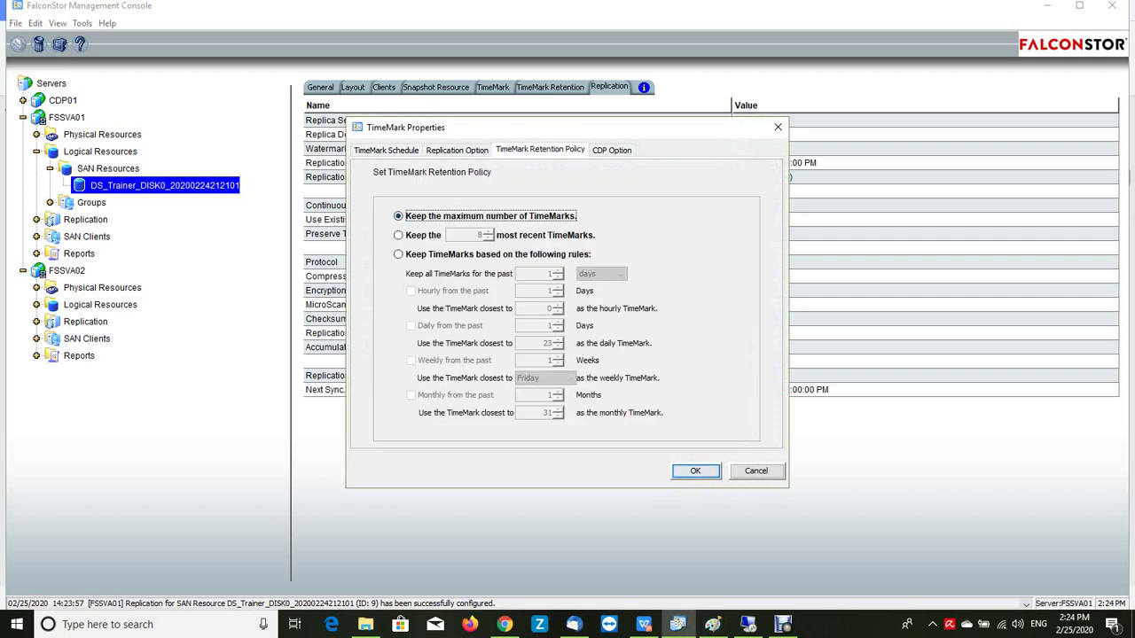
{"action": "left_click", "coordinate": [398, 235]}
{"action": "left_click", "coordinate": [478, 235]}
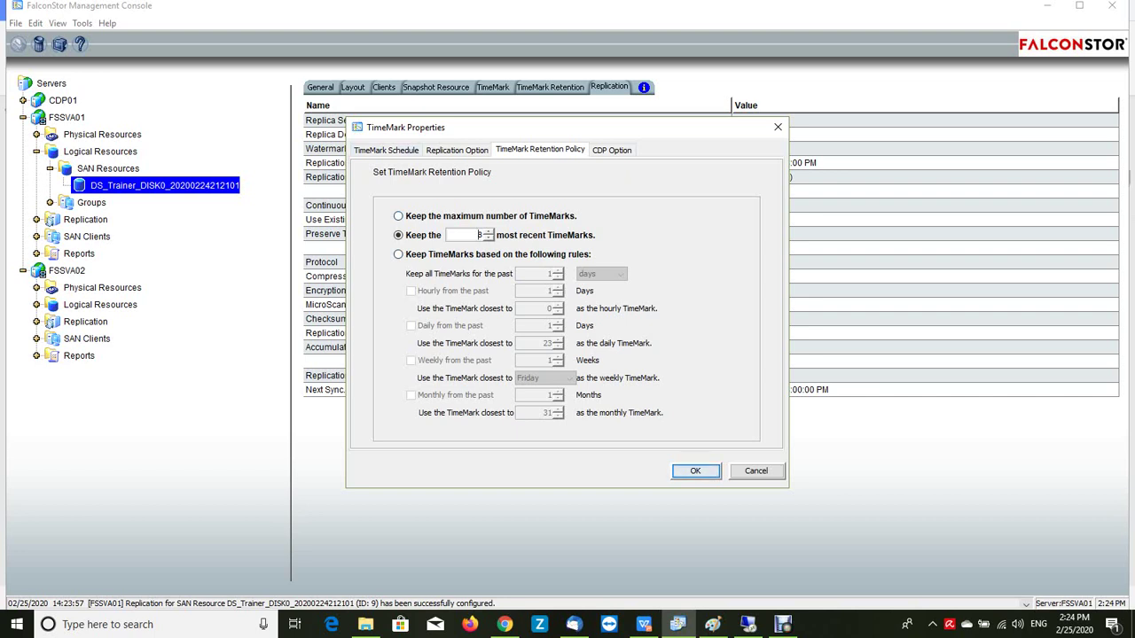
{"action": "key", "text": "Return"}
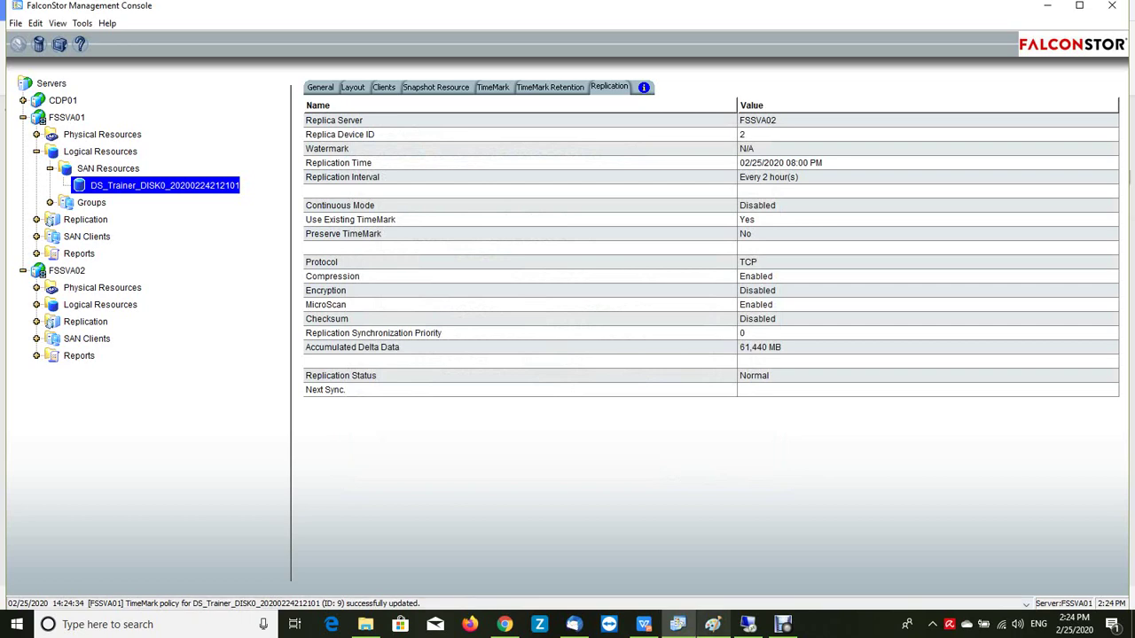
Switch to the WPS presentation, highlight the schedule shrink policy item in the lab list, and return to FalconStor Management Console
{"action": "left_click", "coordinate": [643, 624]}
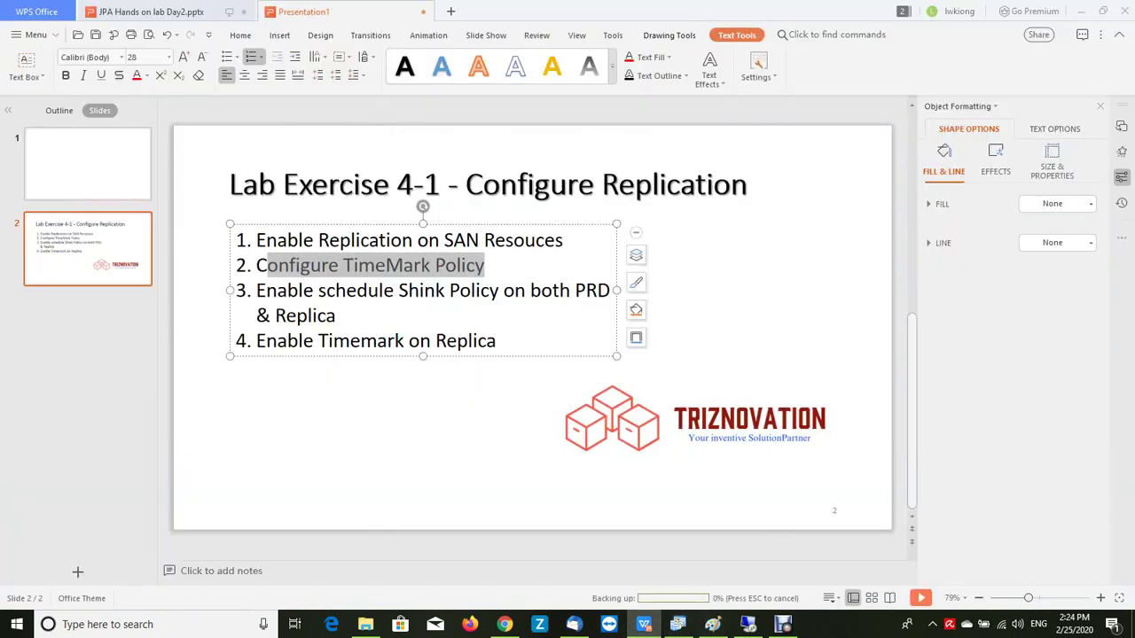
{"action": "left_click_drag", "start_coordinate": [335, 315], "coordinate": [277, 290]}
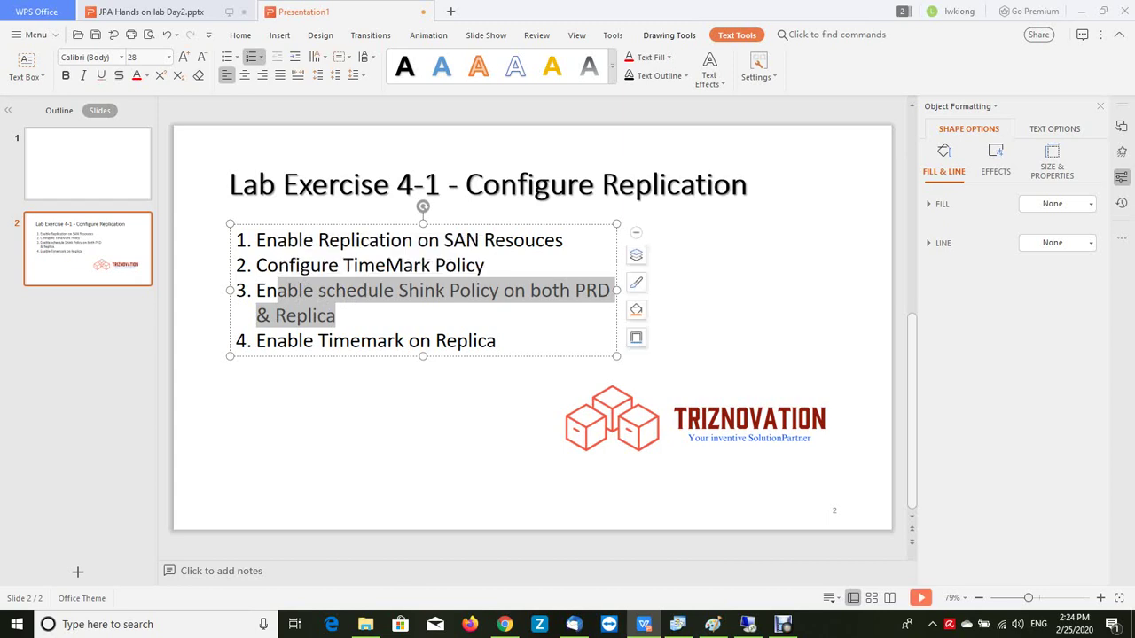
{"action": "left_click", "coordinate": [677, 624]}
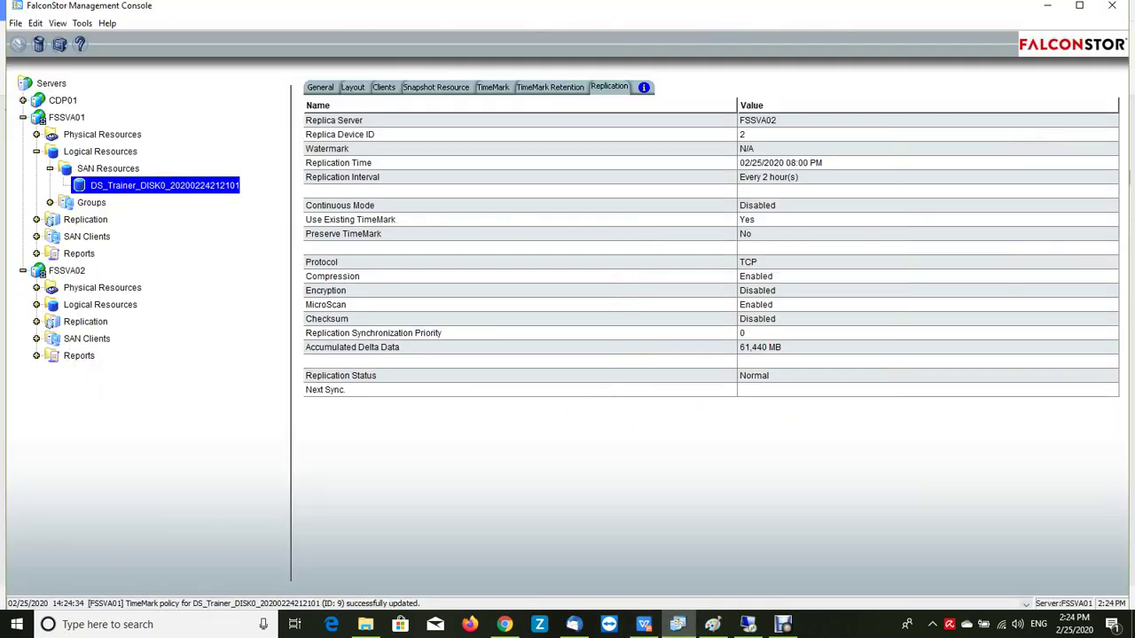
{"action": "right_click", "coordinate": [124, 186]}
{"action": "mouse_move", "coordinate": [188, 520]}
{"action": "mouse_move", "coordinate": [291, 519]}
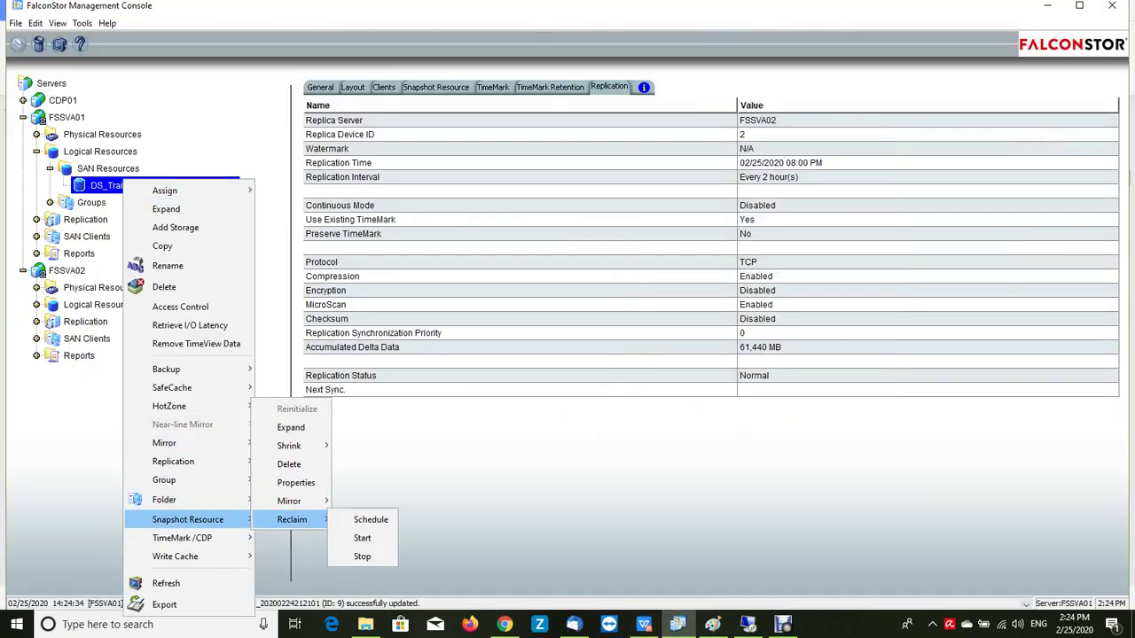
{"action": "mouse_move", "coordinate": [289, 445]}
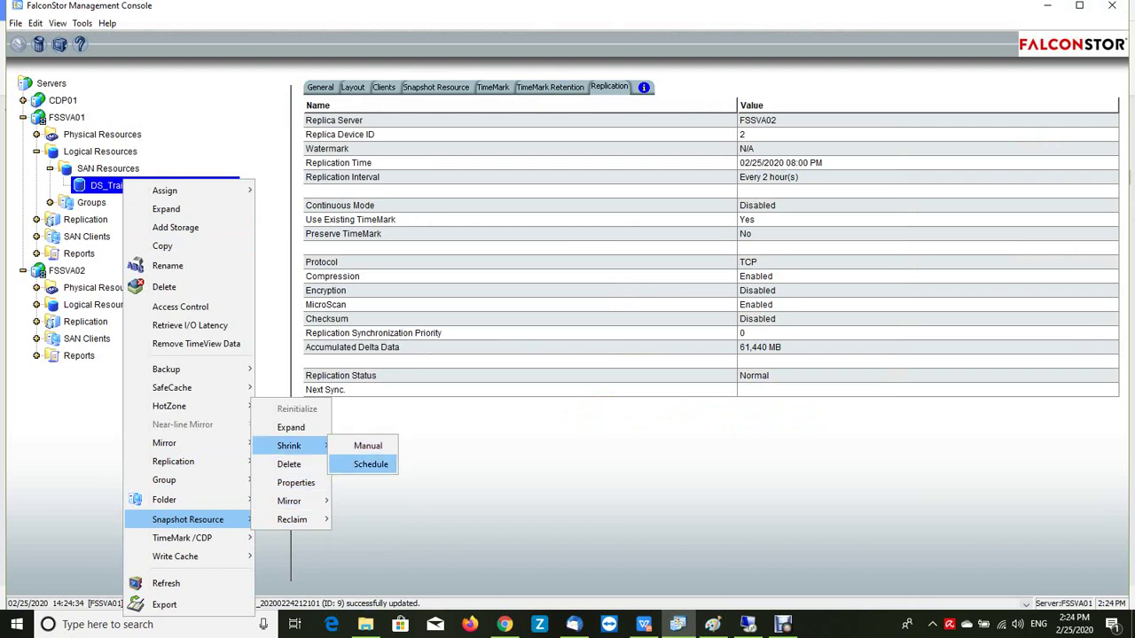
{"action": "left_click", "coordinate": [371, 463]}
{"action": "left_click", "coordinate": [382, 165]}
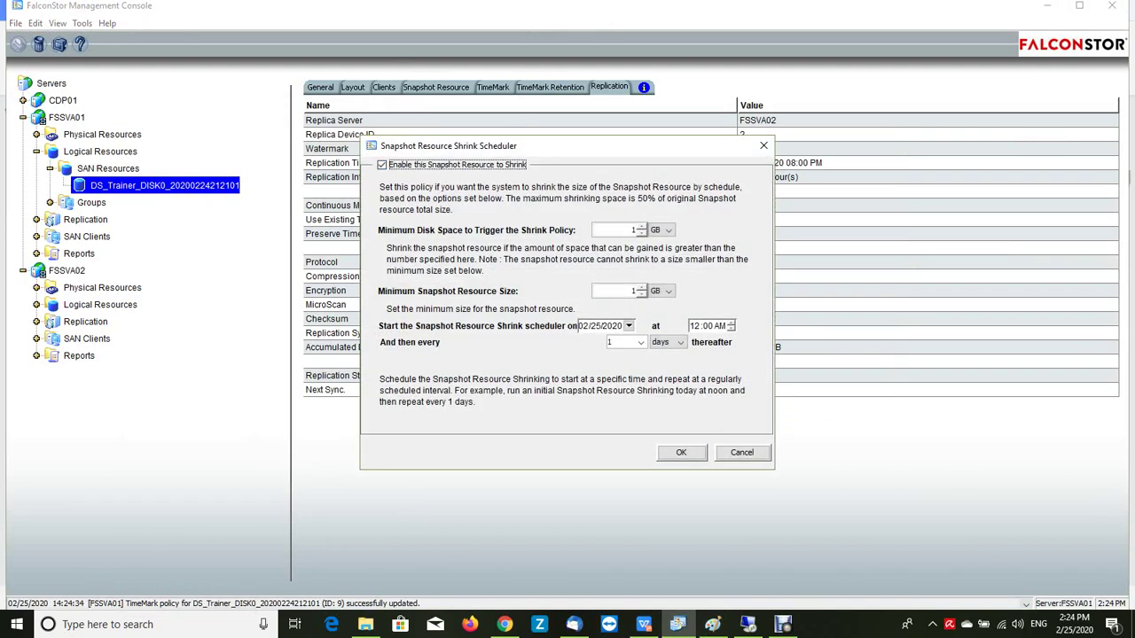
{"action": "left_click", "coordinate": [680, 452]}
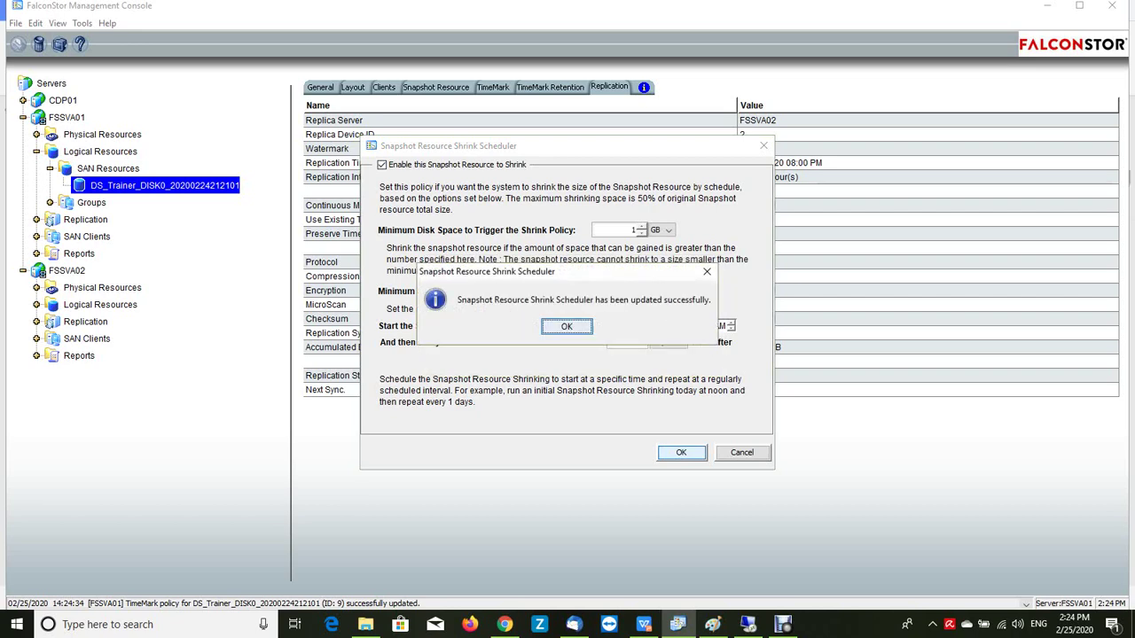
{"action": "key", "text": "Return"}
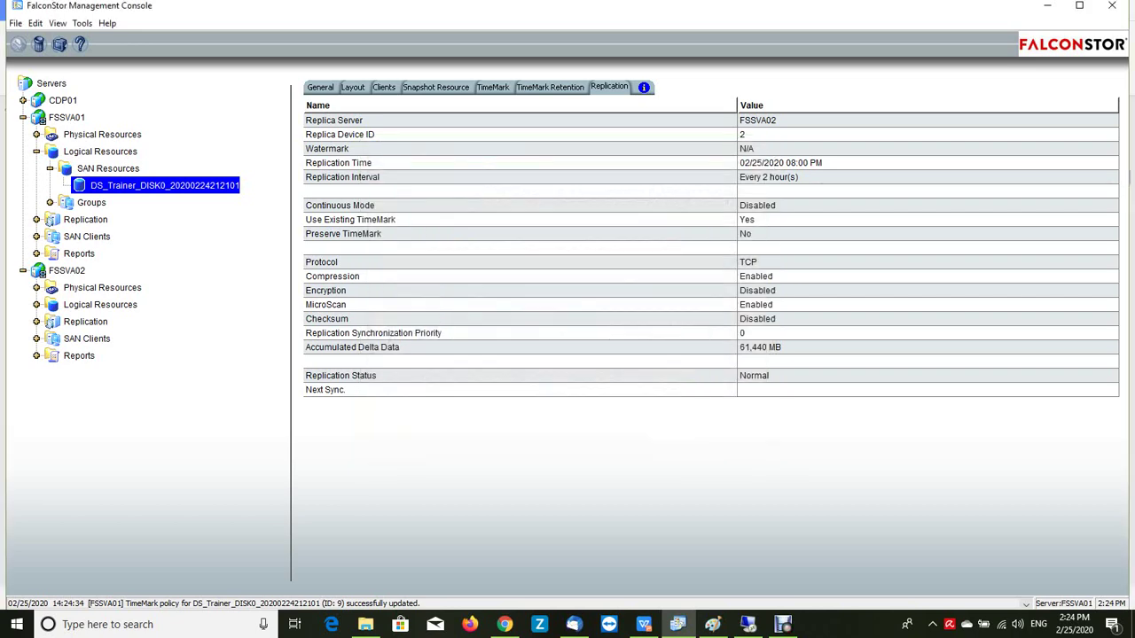
Expand FSSVA02's incoming replication from FSSVA01 and select the DS_Trainer_DISK0 replica
{"action": "double_click", "coordinate": [85, 321]}
{"action": "double_click", "coordinate": [95, 339]}
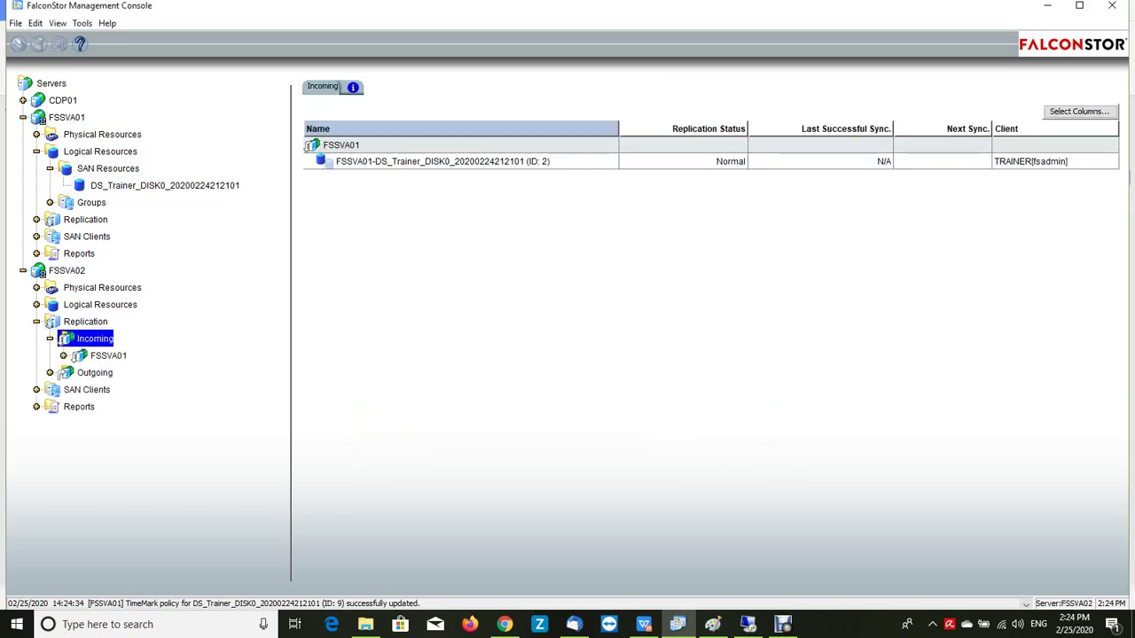
{"action": "left_click", "coordinate": [108, 355]}
{"action": "key", "text": "Right"}
{"action": "key", "text": "Right"}
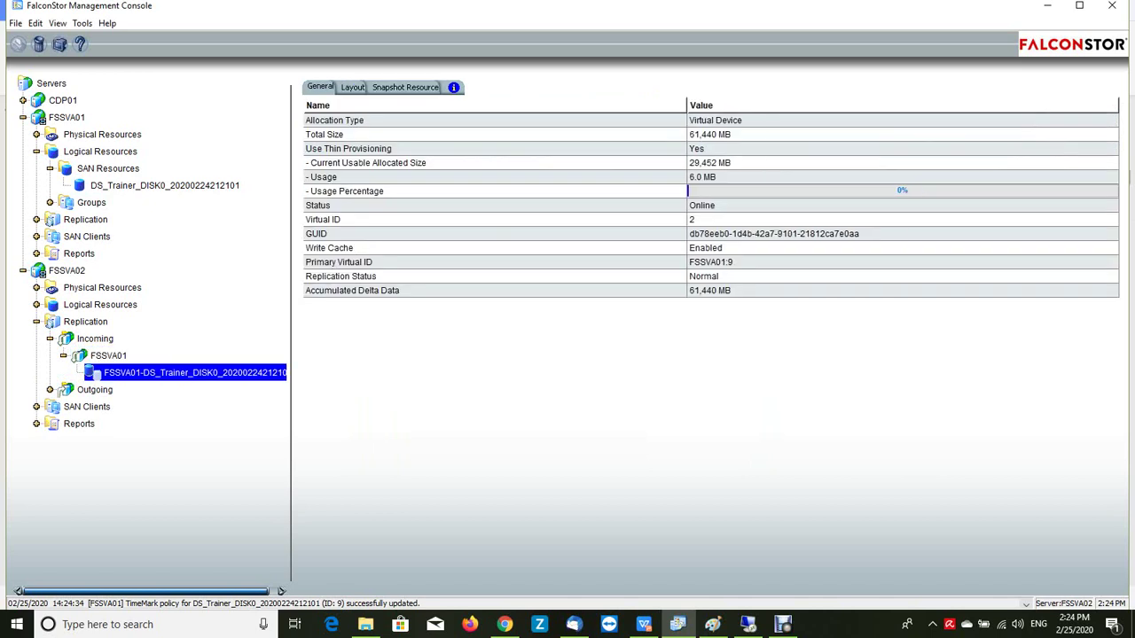
Enable the scheduled shrink policy for the replica's snapshot resource, accepting the default thresholds and daily schedule
{"action": "key", "text": "shift+F10"}
{"action": "key", "text": "Up"}
{"action": "key", "text": "Up"}
{"action": "key", "text": "Up"}
{"action": "key", "text": "Up"}
{"action": "key", "text": "Up"}
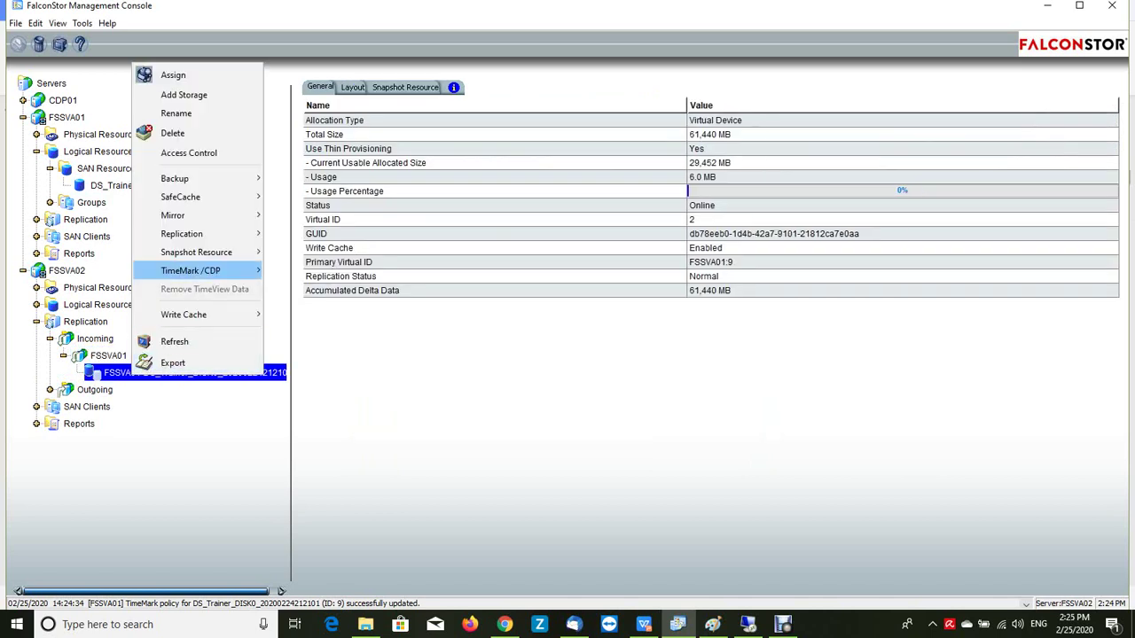
{"action": "key", "text": "Up"}
{"action": "key", "text": "Right"}
{"action": "key", "text": "Down"}
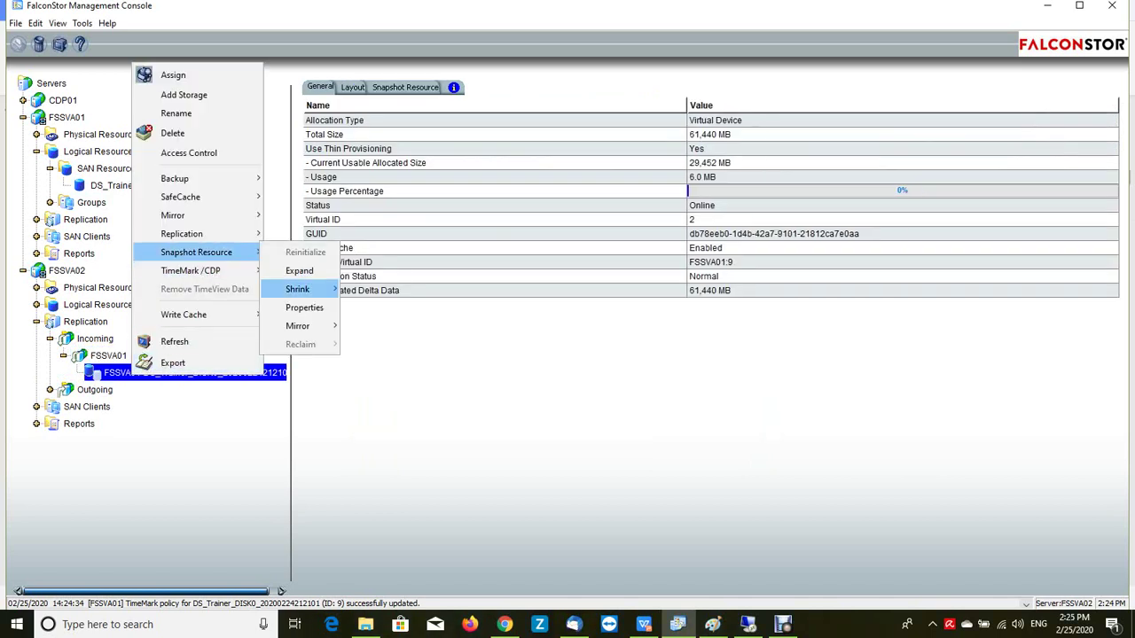
{"action": "key", "text": "Right"}
{"action": "key", "text": "Down"}
{"action": "key", "text": "Return"}
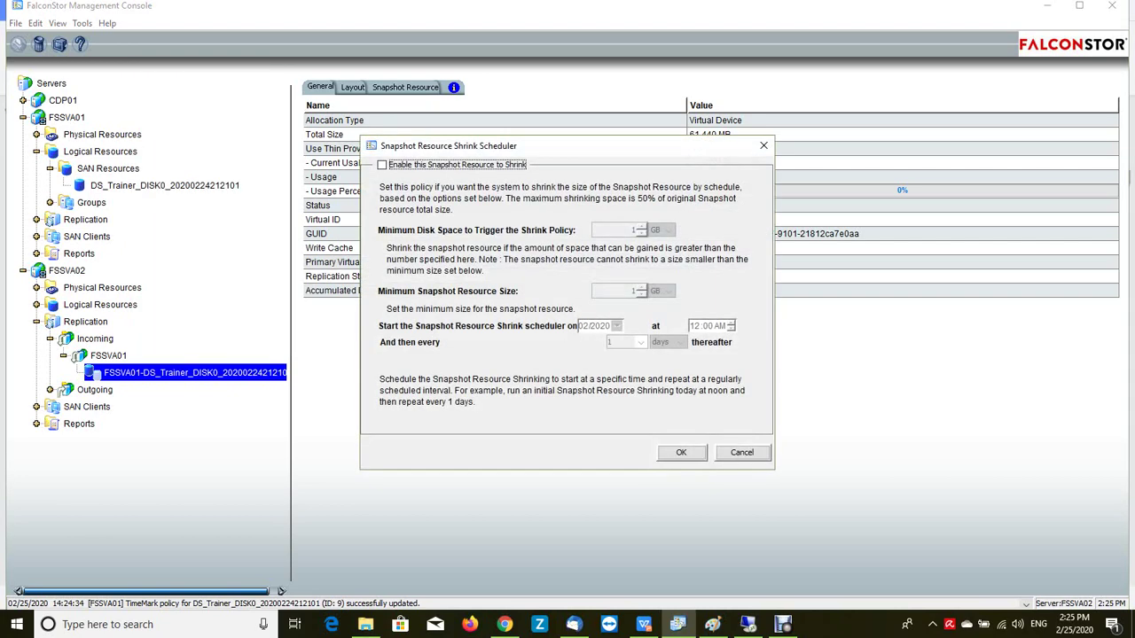
{"action": "key", "text": "Return"}
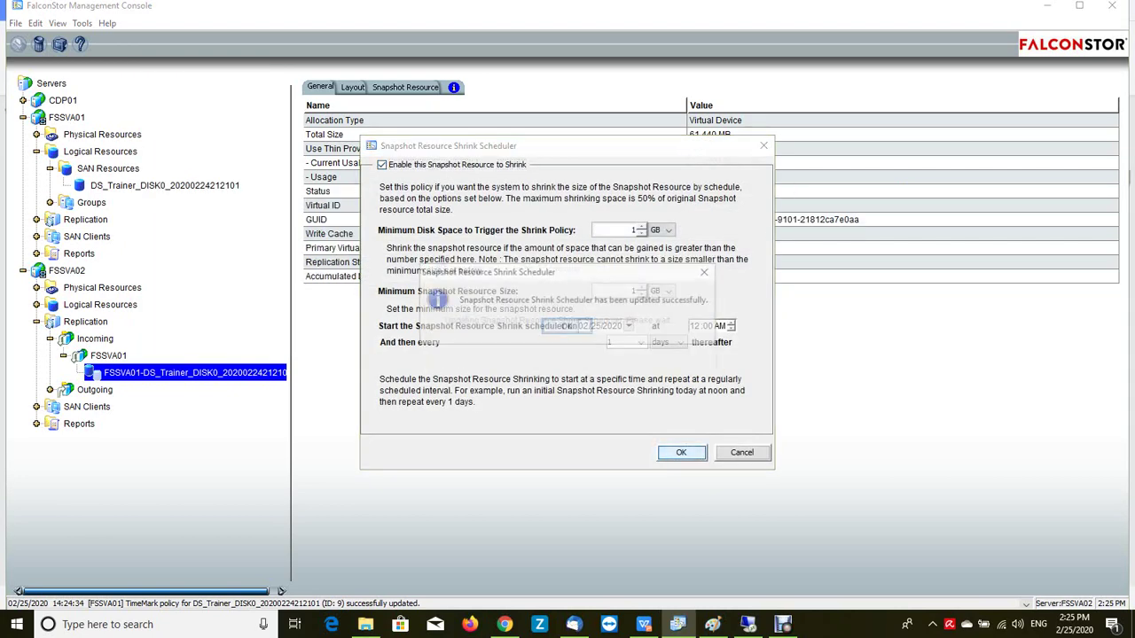
{"action": "key", "text": "Return"}
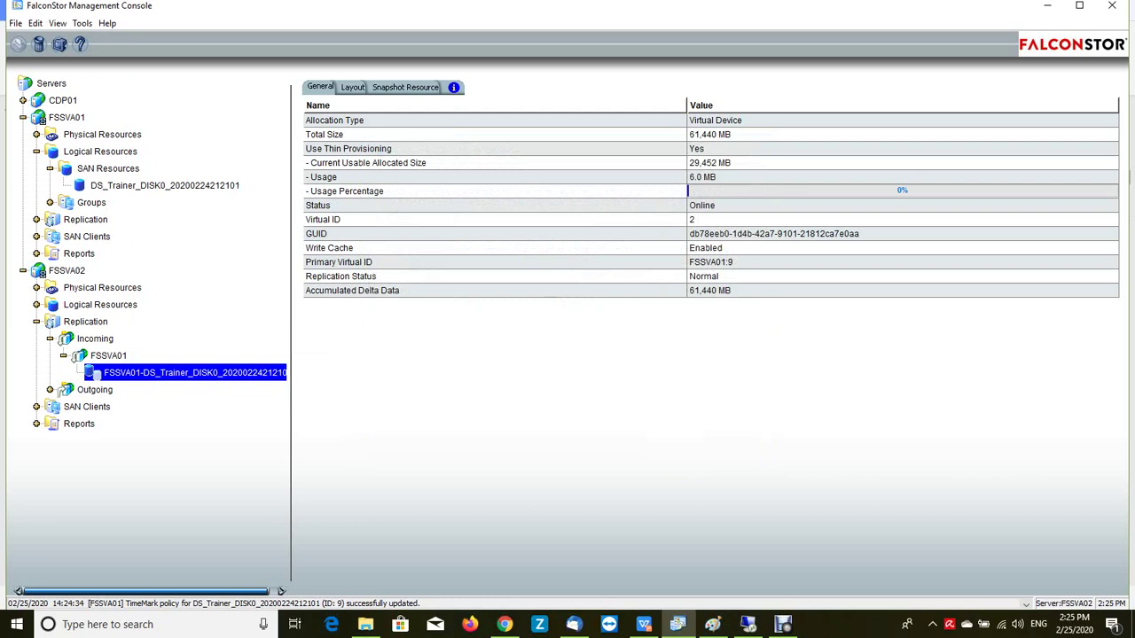
Enable TimeMark on the replica, keeping the 8 most recent TimeMarks and leaving replication triggering after a TimeMark off
{"action": "key", "text": "shift+F10"}
{"action": "key", "text": "Up"}
{"action": "key", "text": "Up"}
{"action": "key", "text": "Up"}
{"action": "key", "text": "Up"}
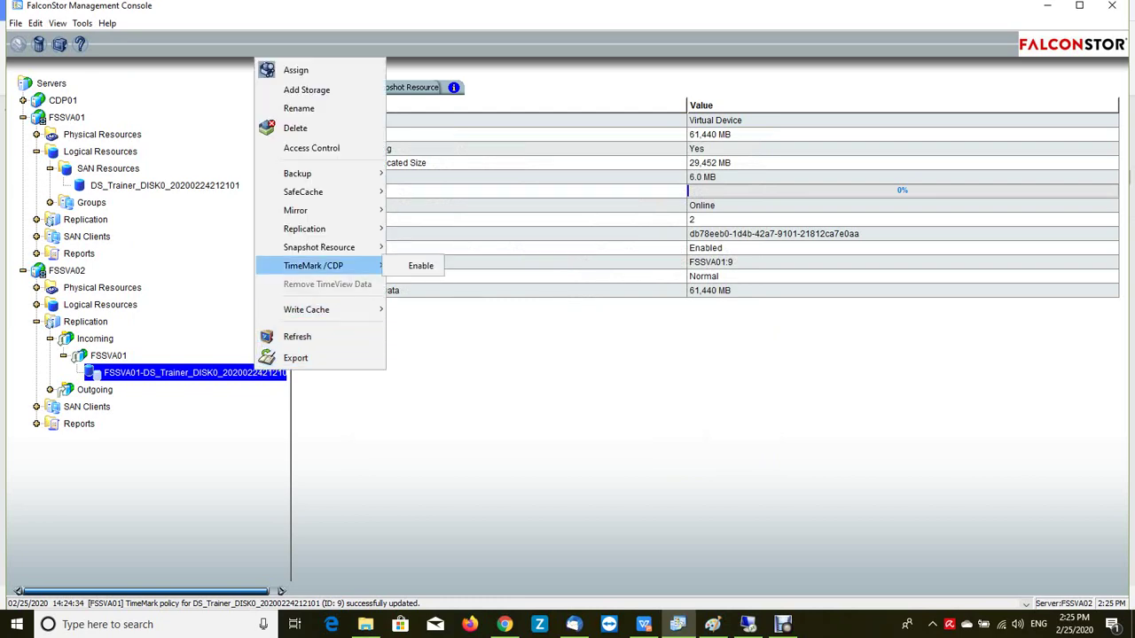
{"action": "key", "text": "Right"}
{"action": "key", "text": "Return"}
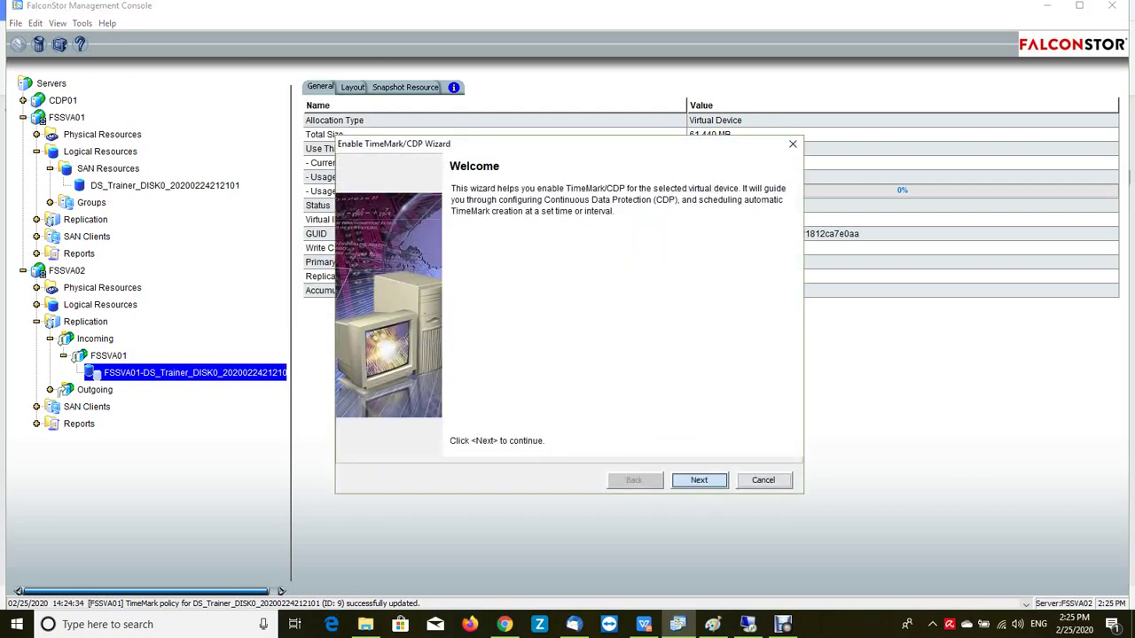
{"action": "key", "text": "Return"}
{"action": "key", "text": "Return"}
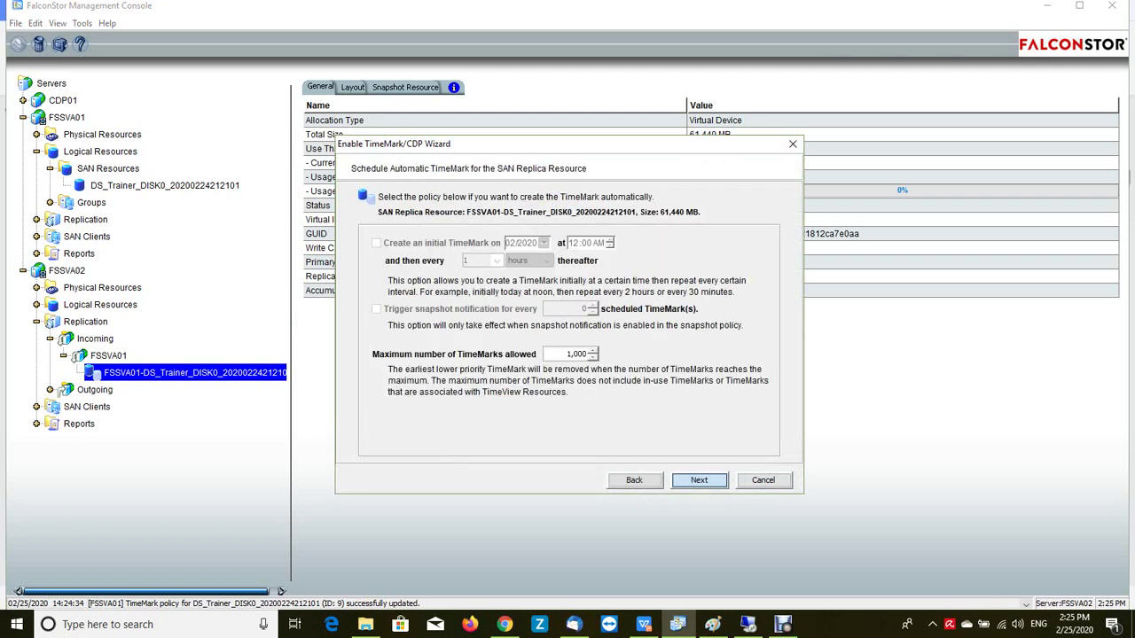
{"action": "key", "text": "Return"}
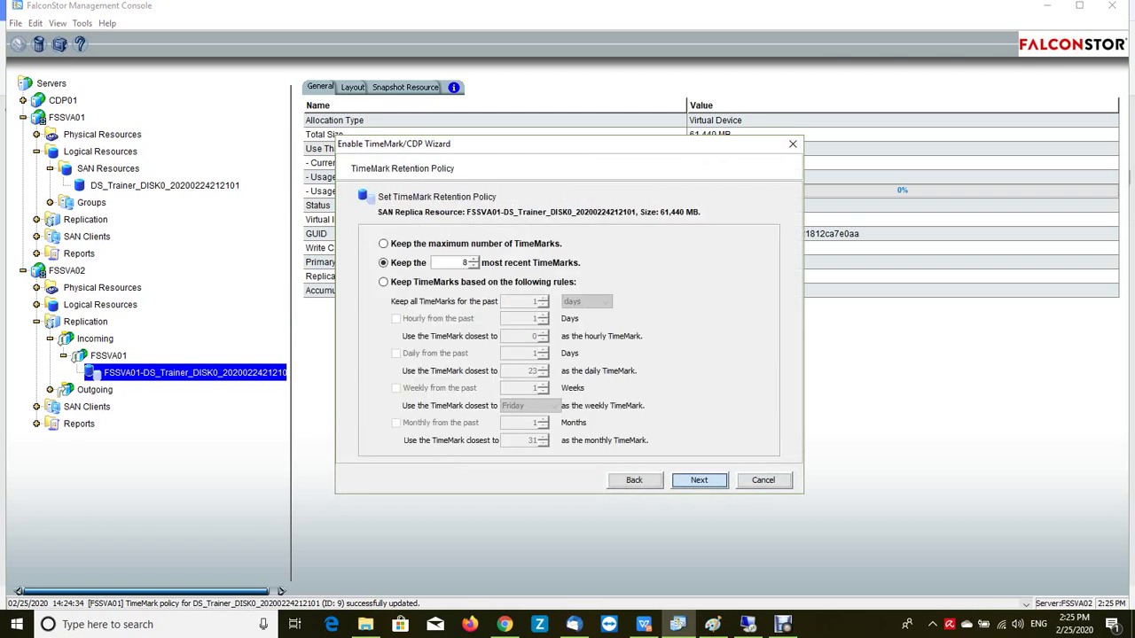
{"action": "key", "text": "Return"}
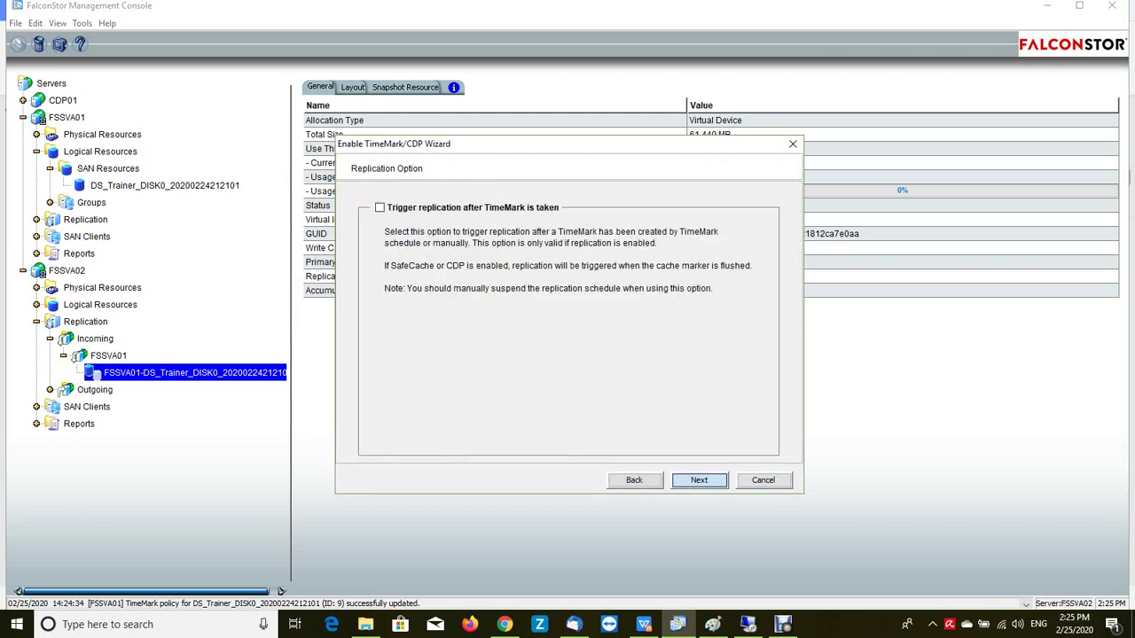
{"action": "key", "text": "Return"}
{"action": "key", "text": "Return"}
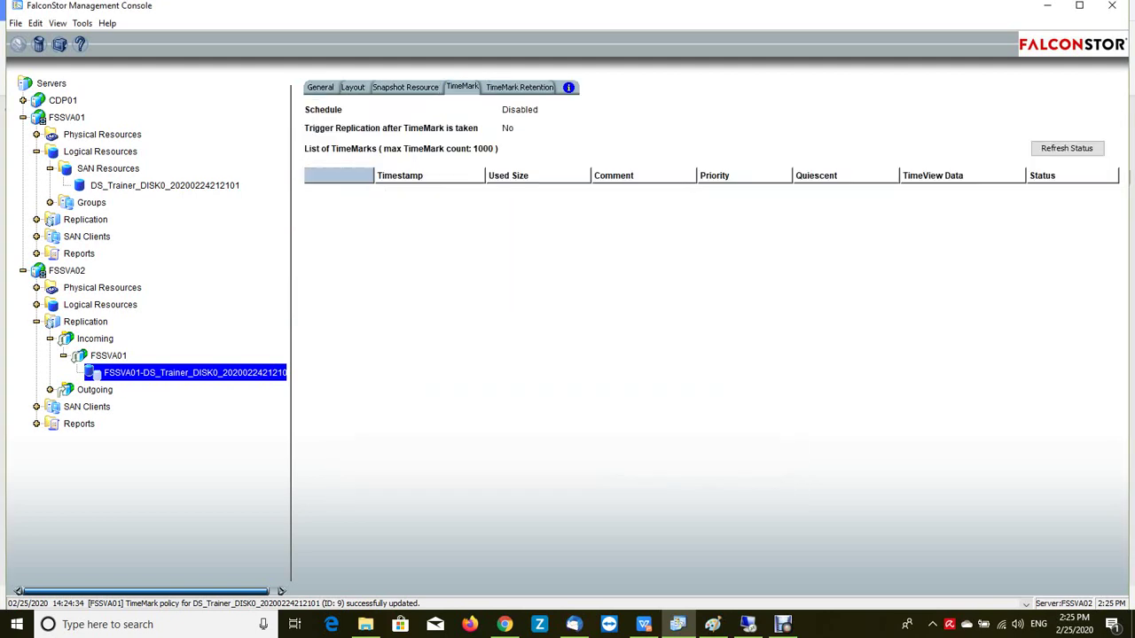
{"action": "left_click", "coordinate": [155, 185]}
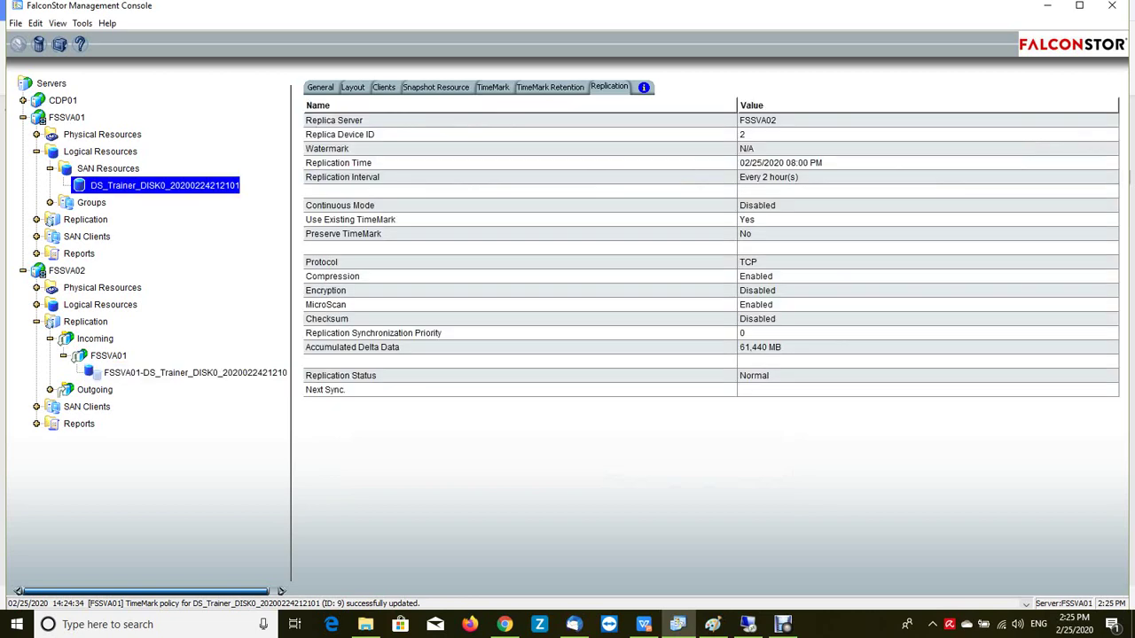
{"action": "left_click", "coordinate": [185, 372]}
{"action": "left_click", "coordinate": [164, 186]}
{"action": "right_click", "coordinate": [135, 183]}
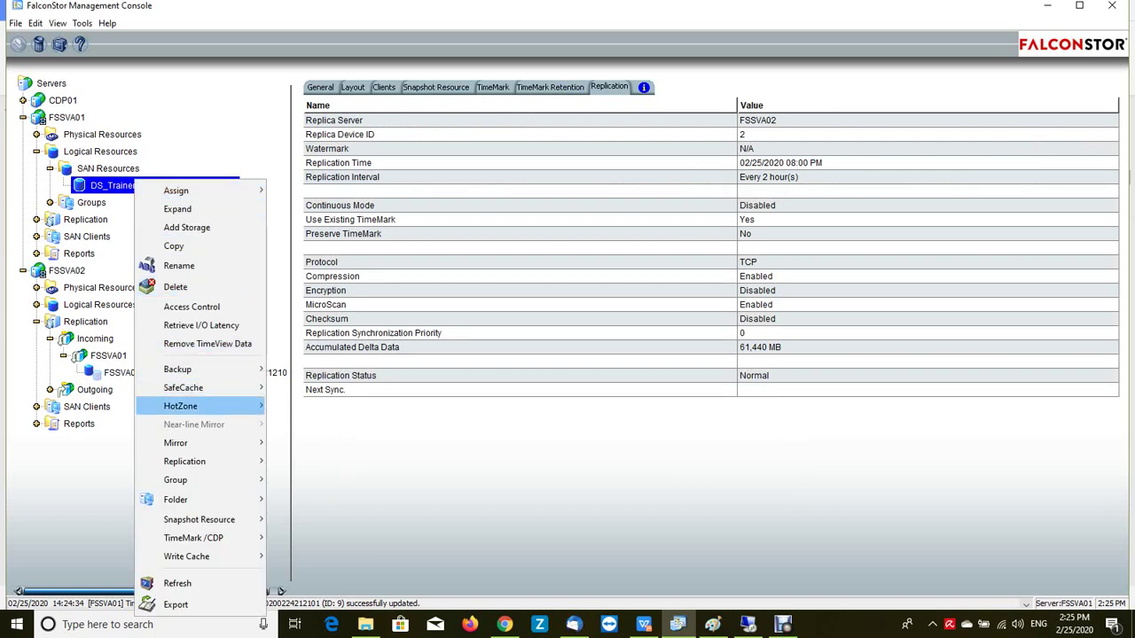
{"action": "mouse_move", "coordinate": [204, 461]}
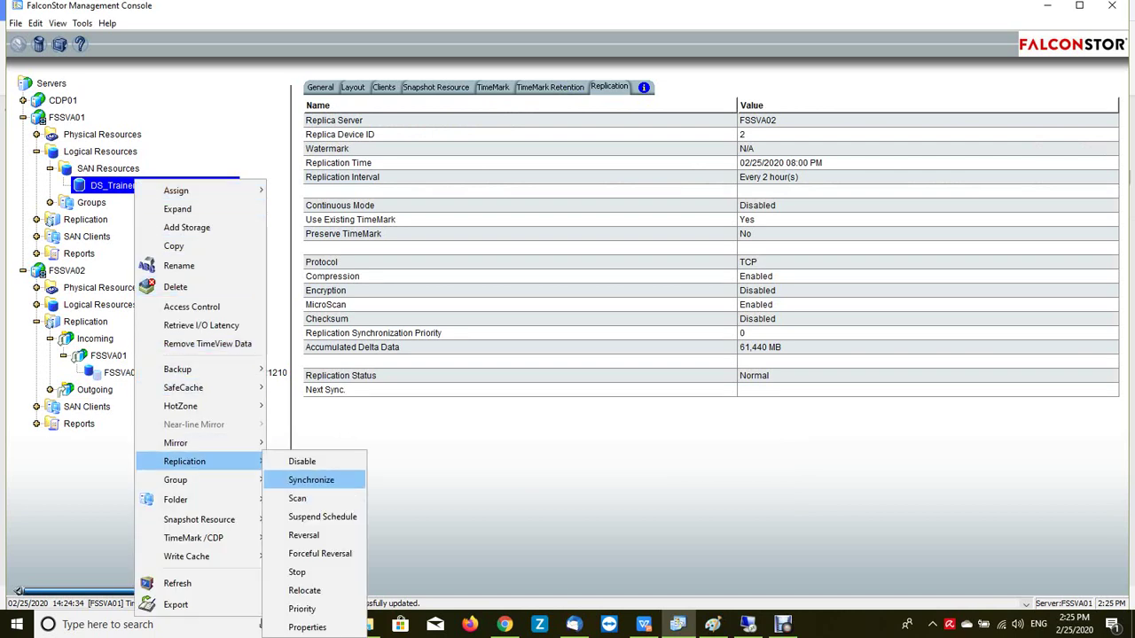
{"action": "left_click", "coordinate": [311, 479]}
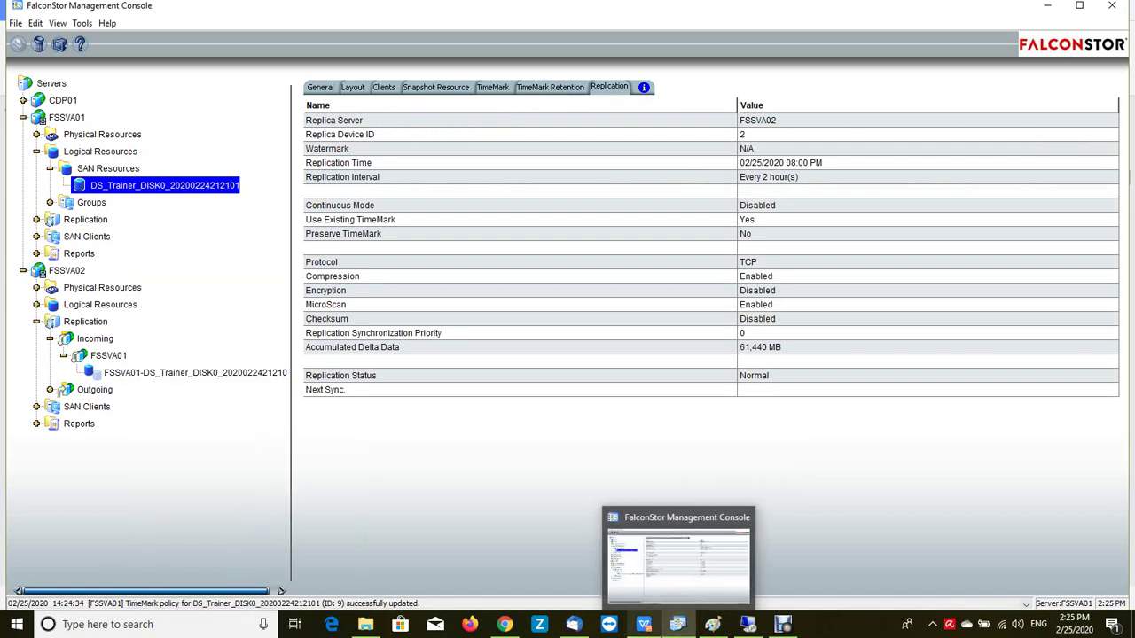
Switch to the WPS presentation, remove the stray apostrophe after item 4, and add "Manual start Replication" as item 5 of the lab list
{"action": "left_click", "coordinate": [677, 624]}
{"action": "left_click", "coordinate": [496, 340]}
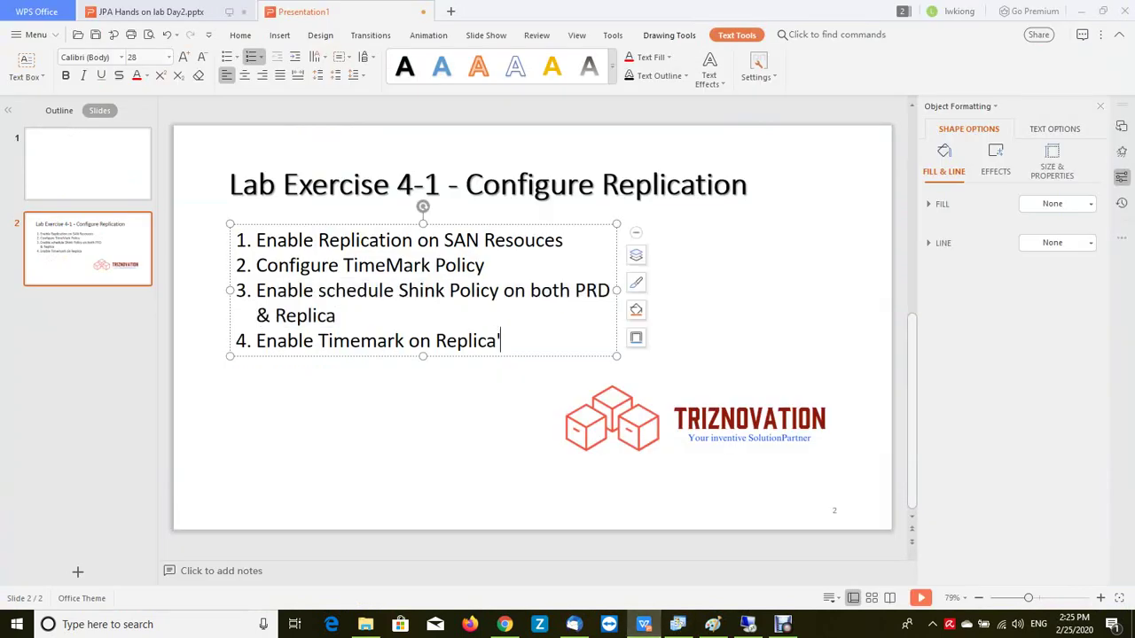
{"action": "key", "text": "Return"}
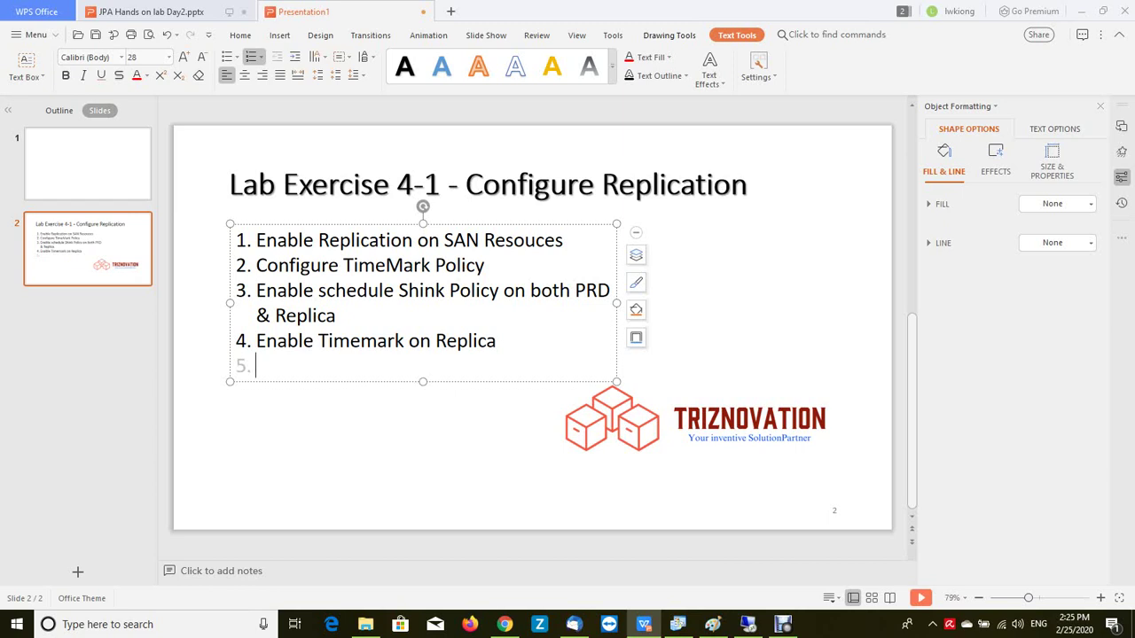
{"action": "type", "text": "Manua"}
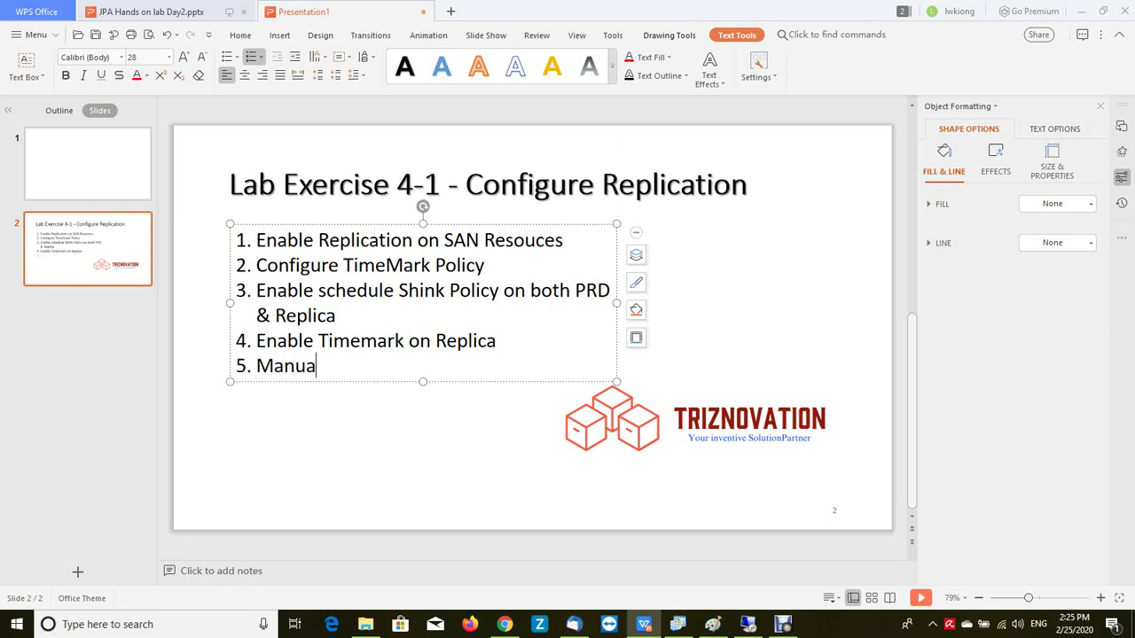
{"action": "type", "text": "l start Repli"}
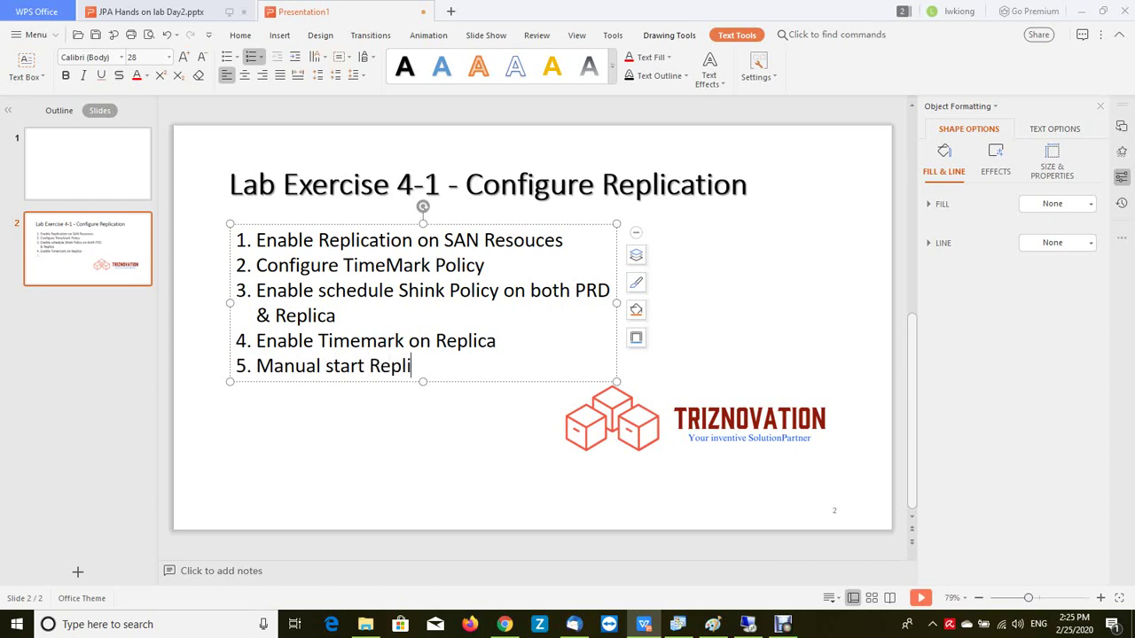
{"action": "type", "text": "cation"}
{"action": "key", "text": "Escape"}
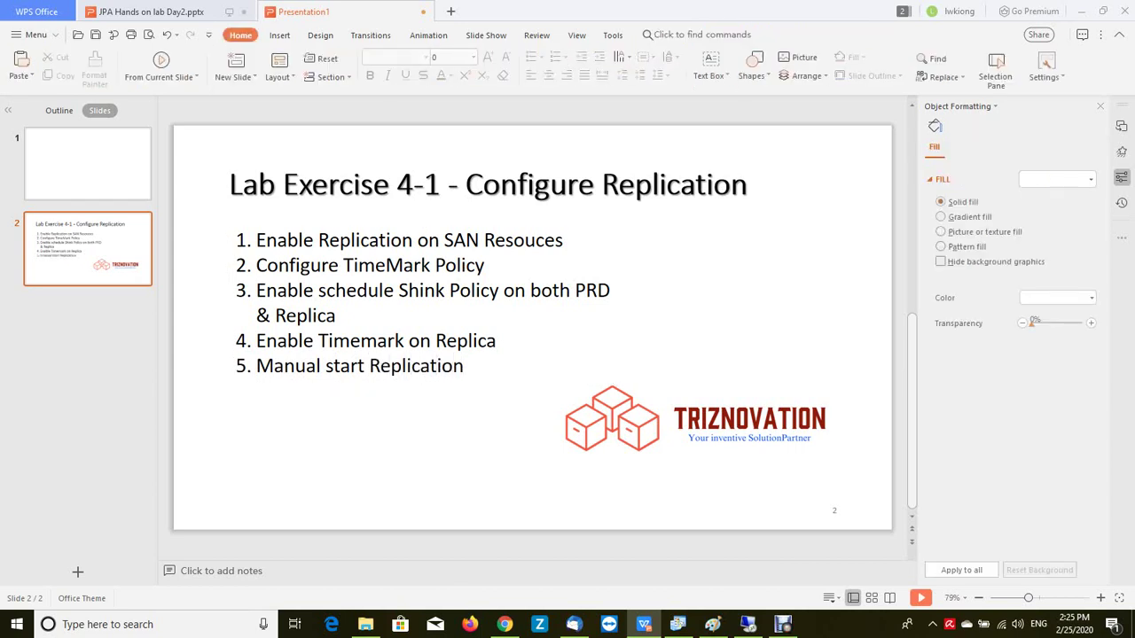
{"action": "key", "text": "alt+Tab"}
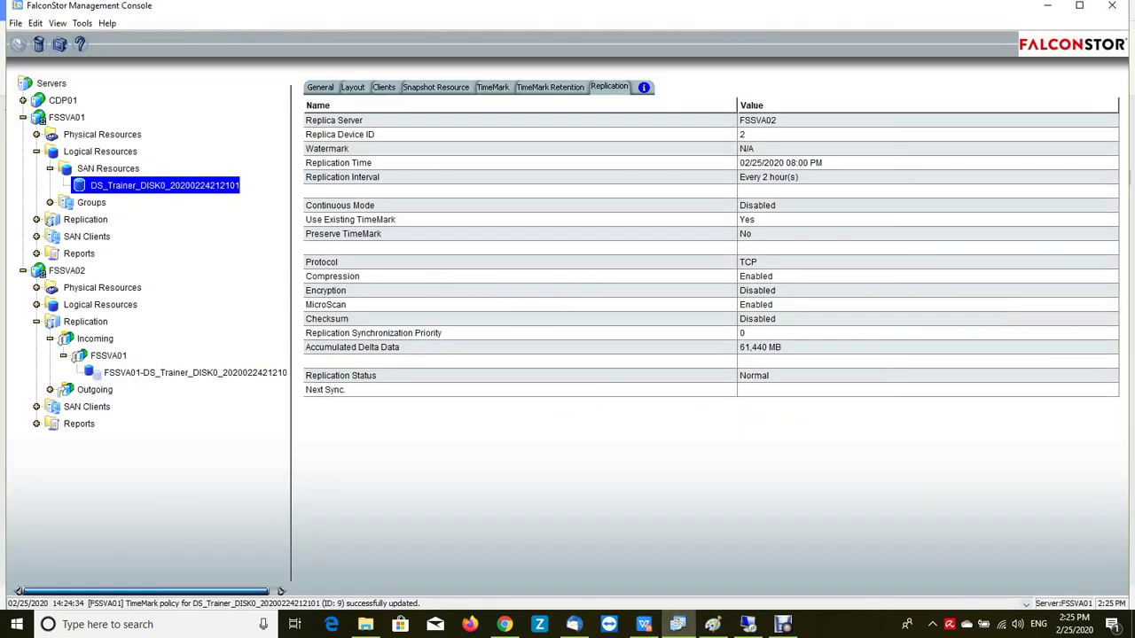
{"action": "right_click", "coordinate": [213, 182]}
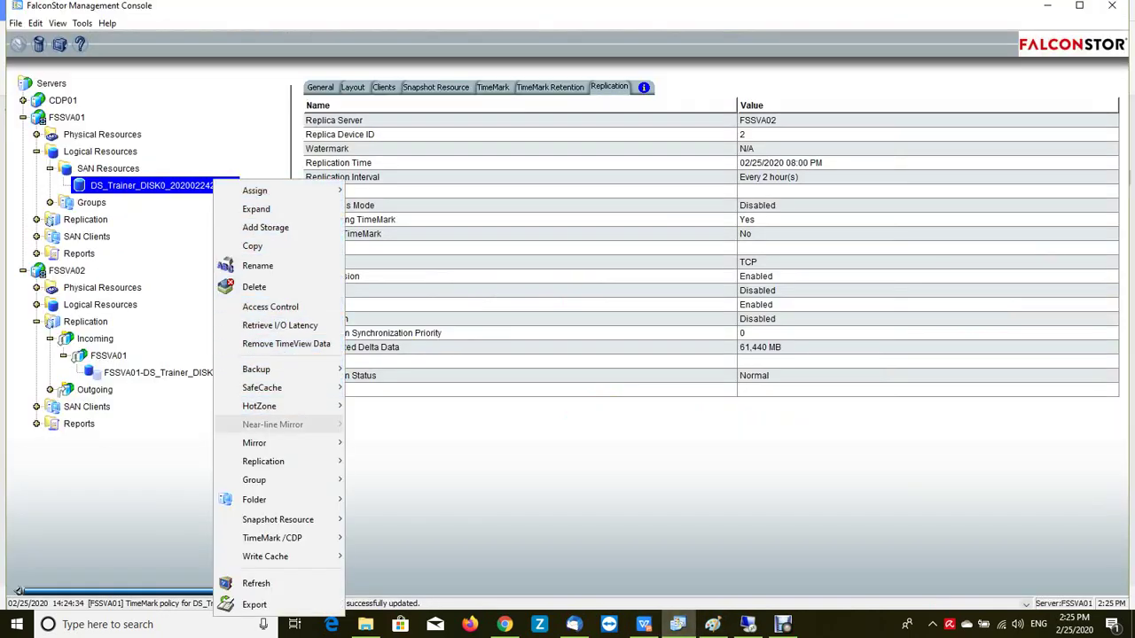
{"action": "mouse_move", "coordinate": [284, 461]}
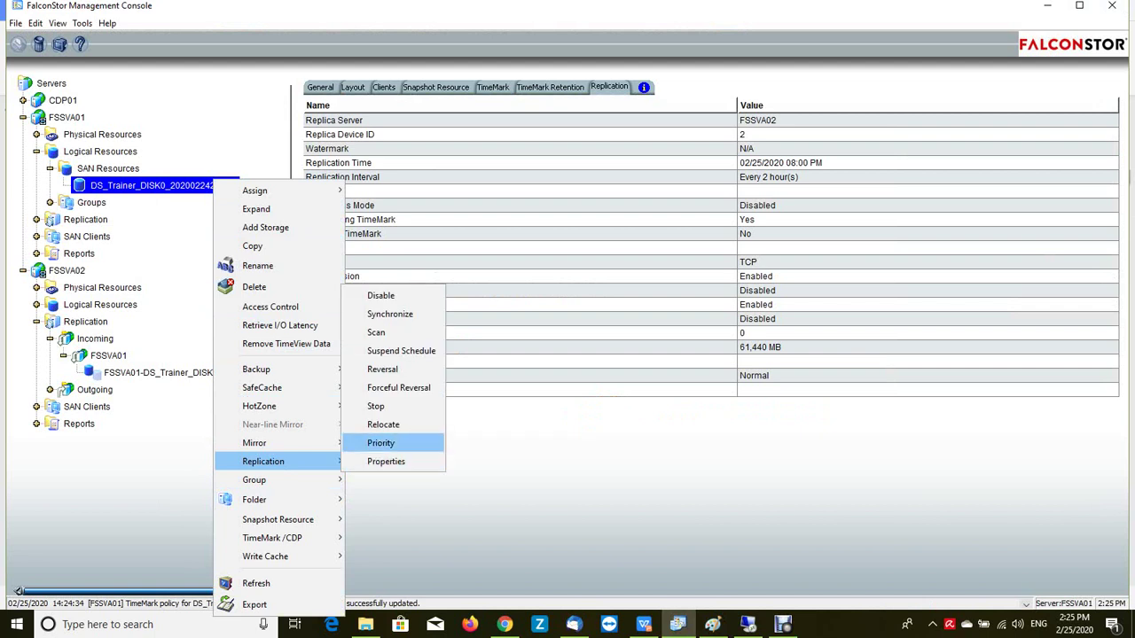
{"action": "left_click", "coordinate": [390, 314]}
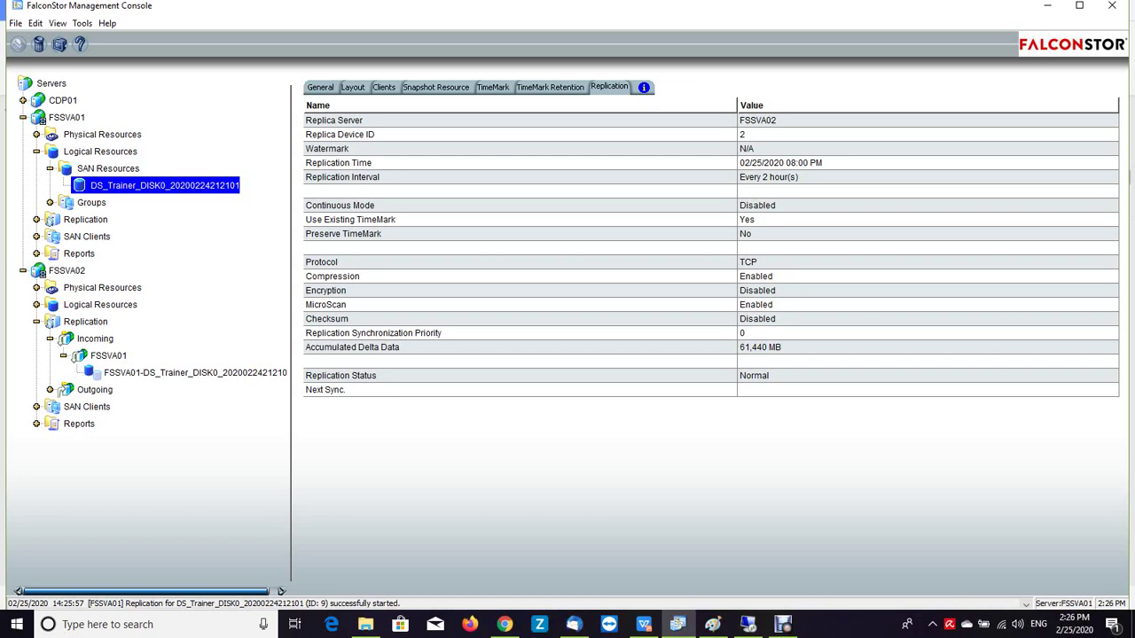
Check the source disk's TimeMark list and replication details, and the TimeMark list of its replica on FSSVA02
{"action": "left_click", "coordinate": [493, 87]}
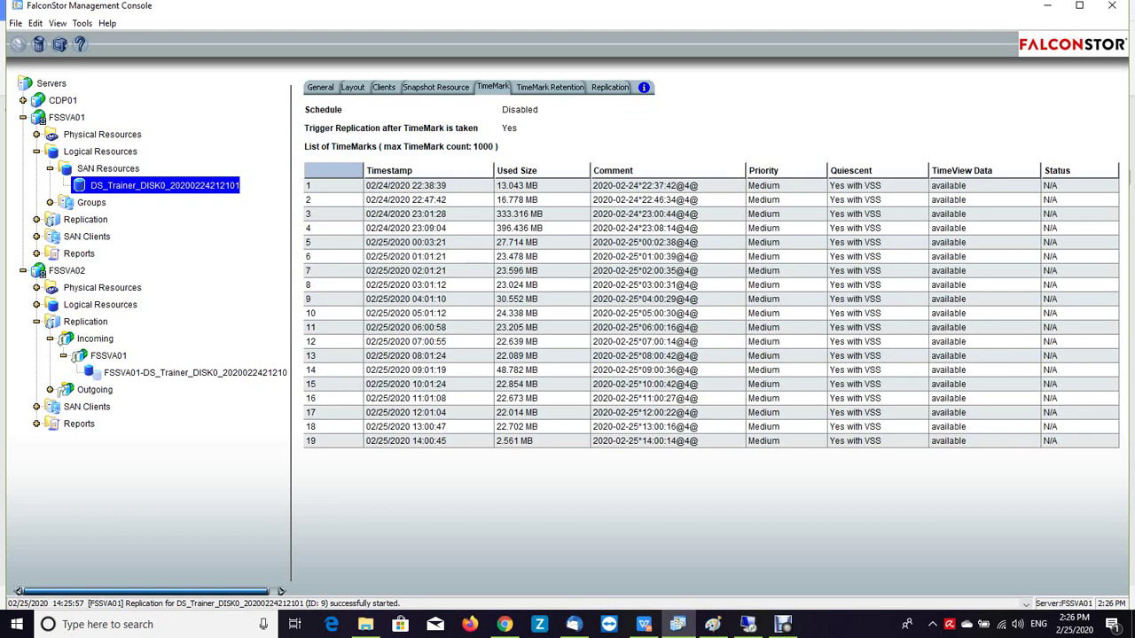
{"action": "left_click", "coordinate": [609, 87]}
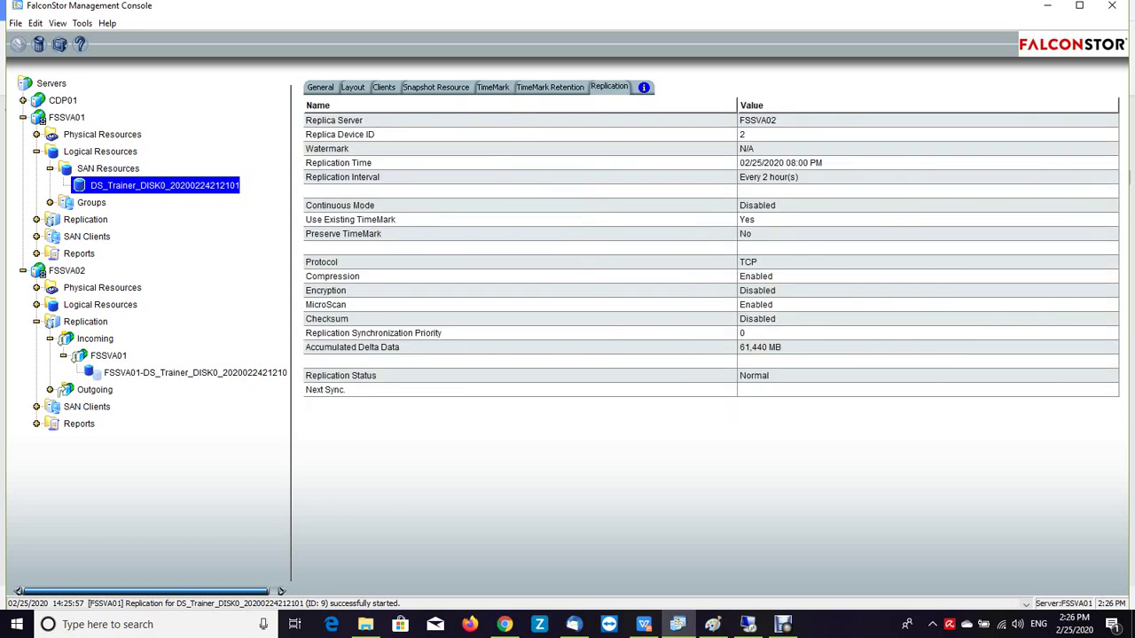
{"action": "left_click", "coordinate": [493, 87]}
{"action": "left_click", "coordinate": [609, 86]}
{"action": "left_click", "coordinate": [186, 373]}
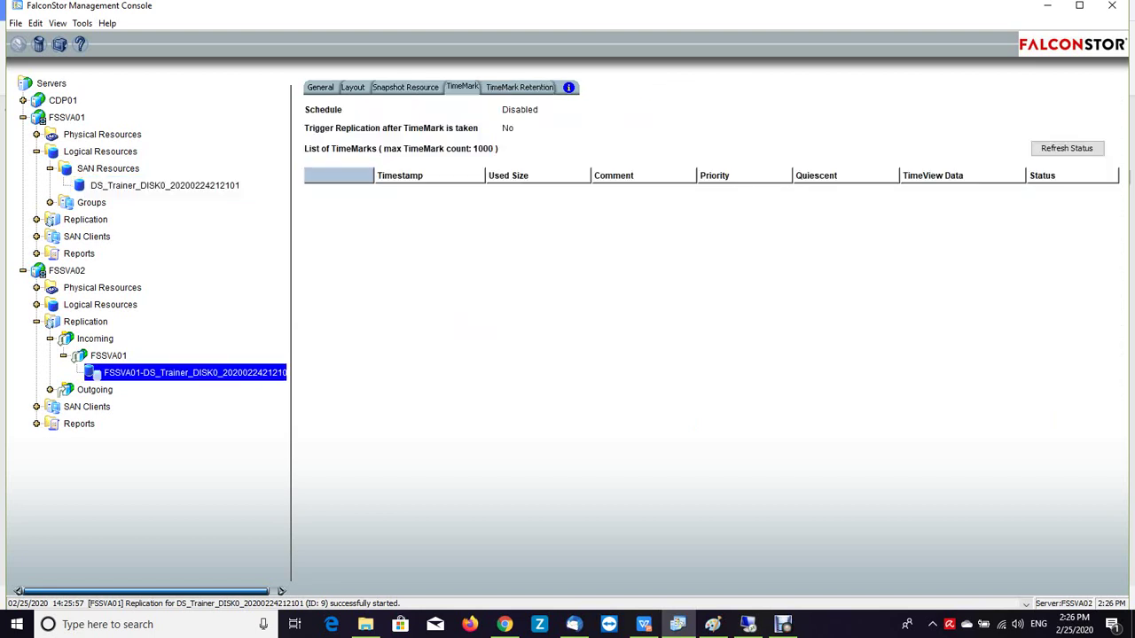
Open a new Remote Desktop connection to 192.168.0.30 and sign in as administrator with the account password
{"action": "left_click", "coordinate": [747, 624]}
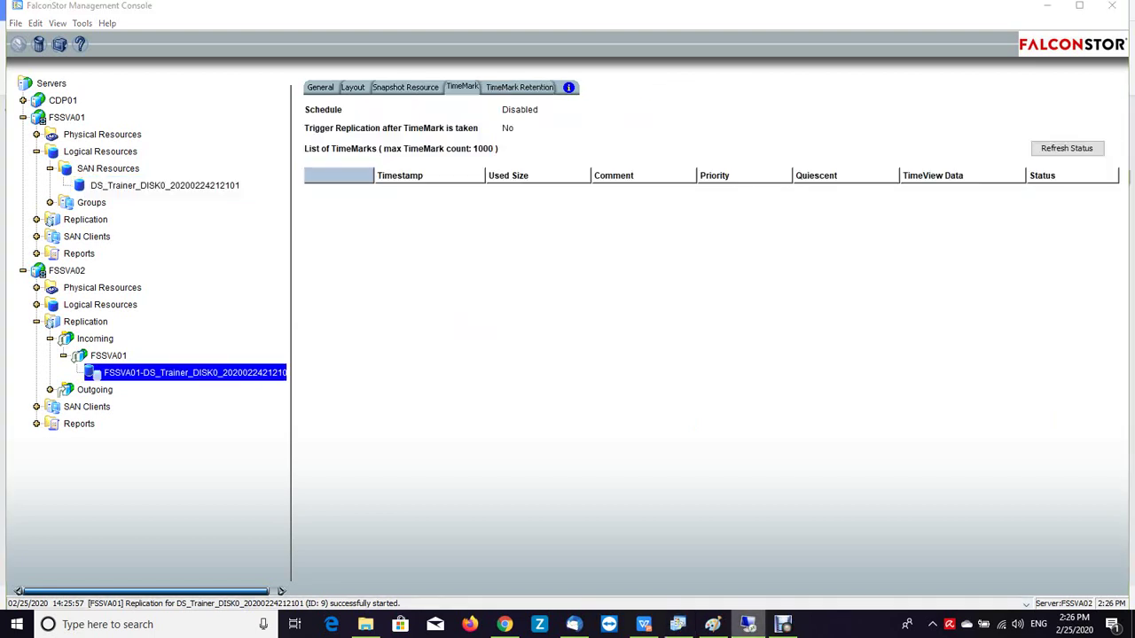
{"action": "right_click", "coordinate": [747, 624]}
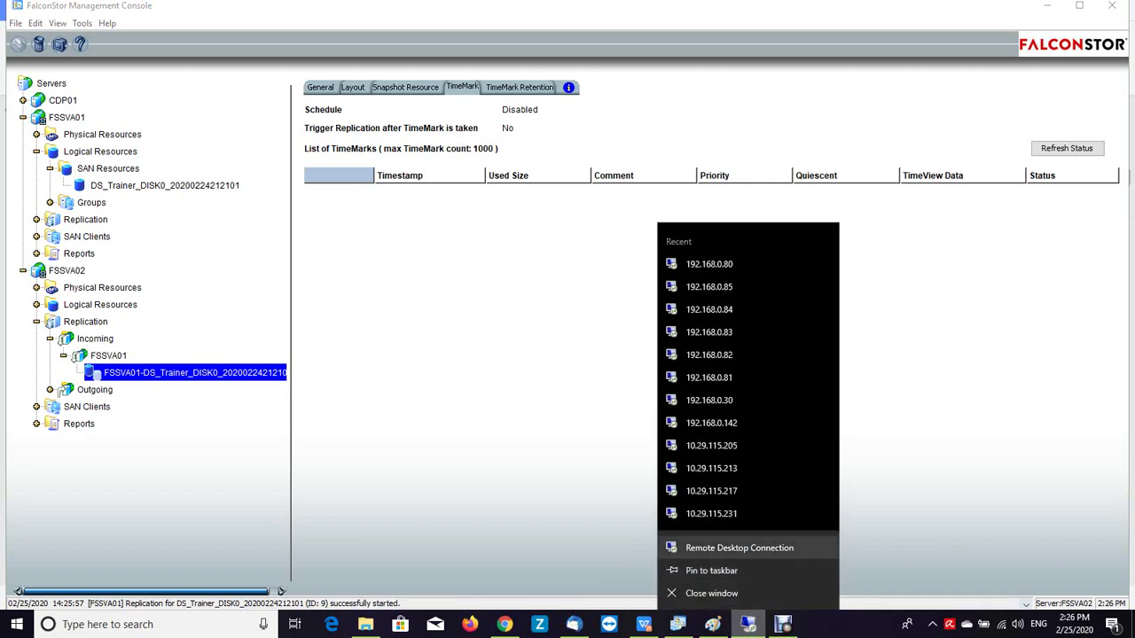
{"action": "left_click", "coordinate": [740, 547]}
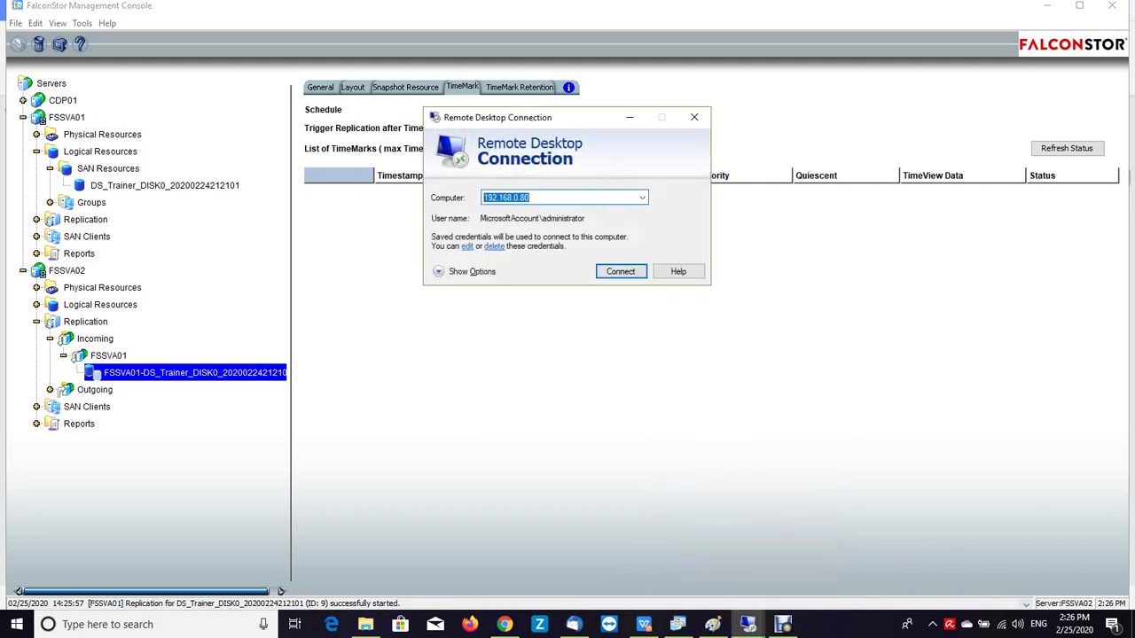
{"action": "left_click", "coordinate": [530, 196]}
{"action": "key", "text": "BackSpace"}
{"action": "key", "text": "BackSpace"}
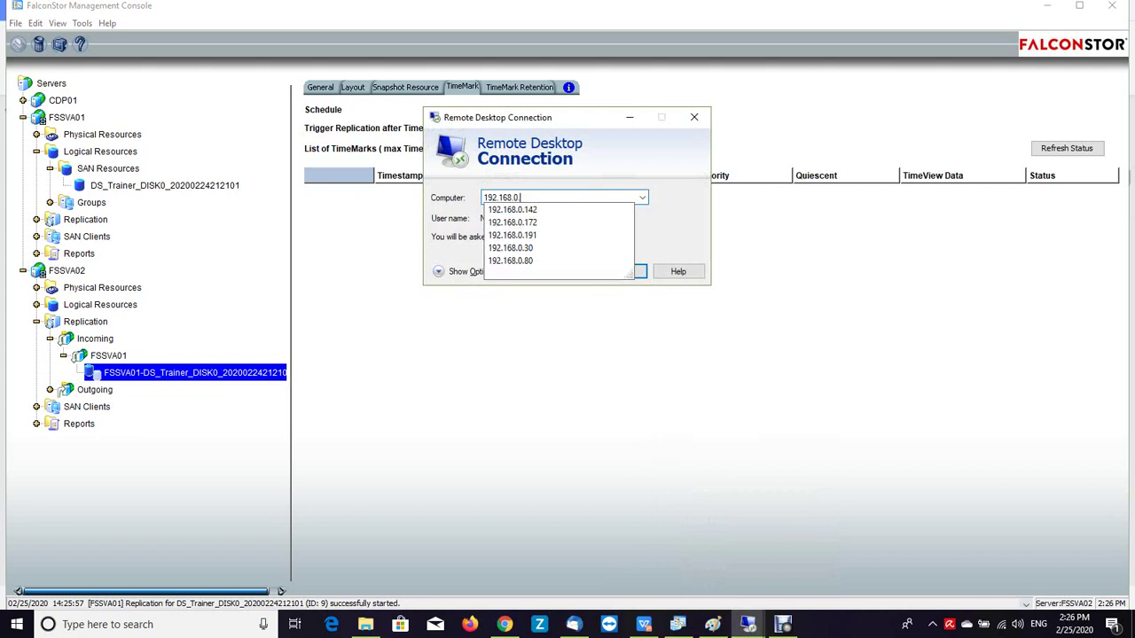
{"action": "type", "text": "30"}
{"action": "key", "text": "Return"}
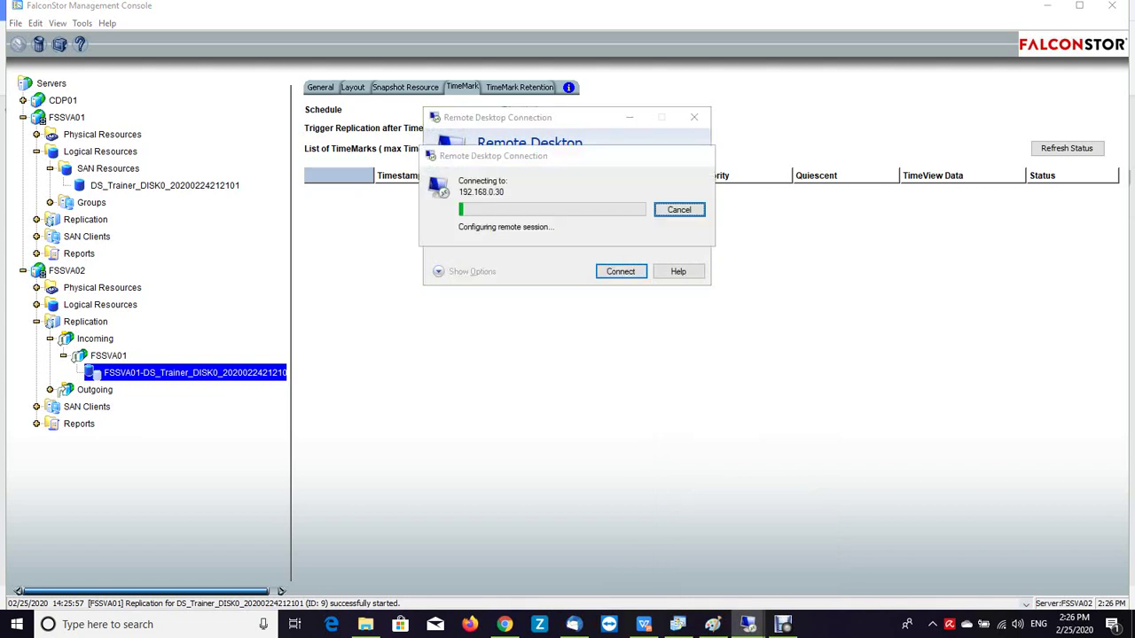
{"action": "type", "text": "••••"}
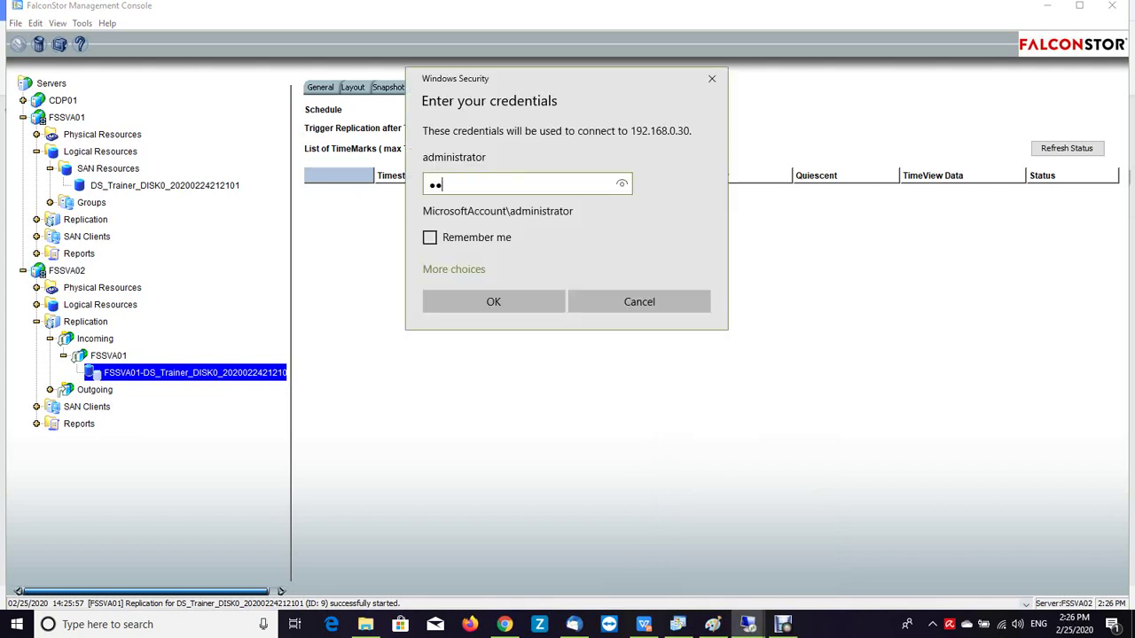
{"action": "type", "text": "•••••"}
{"action": "key", "text": "Return"}
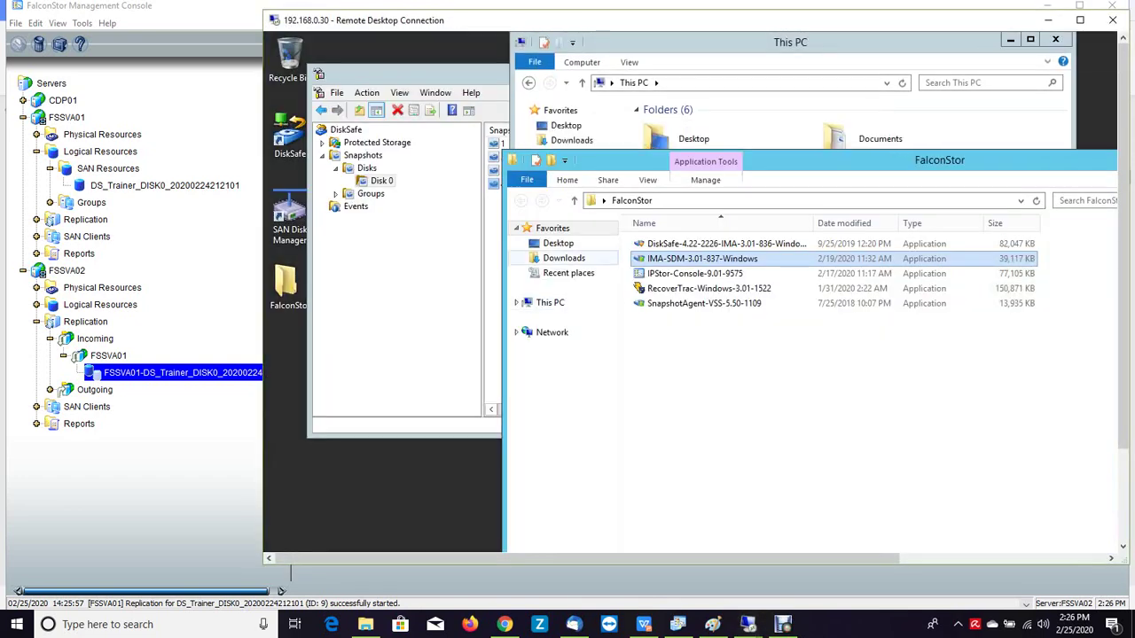
In the remote session, close the FalconStor and This PC folder windows, take a DiskSafe snapshot of protected Disk 0, and dismiss its notification
{"action": "double_click", "coordinate": [512, 159]}
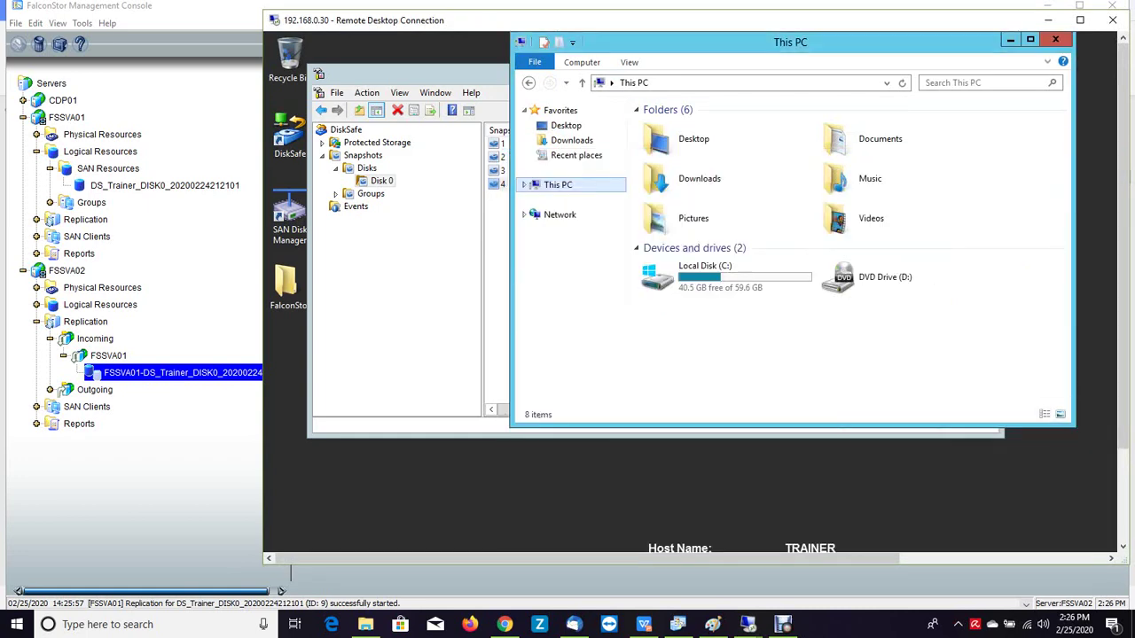
{"action": "left_click", "coordinate": [1055, 40]}
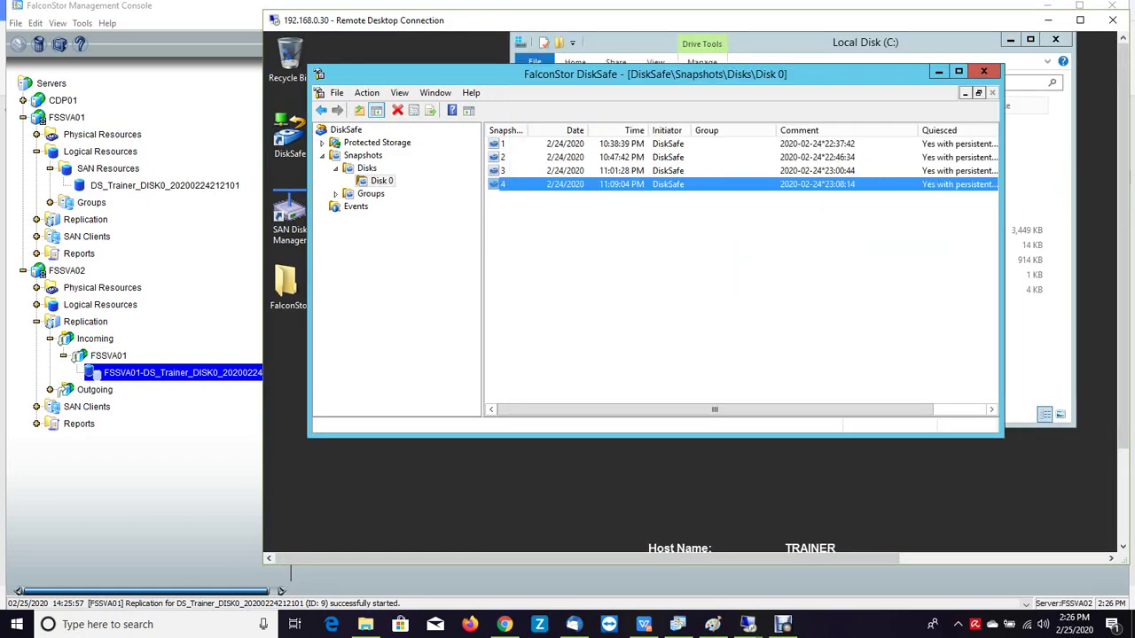
{"action": "double_click", "coordinate": [377, 142]}
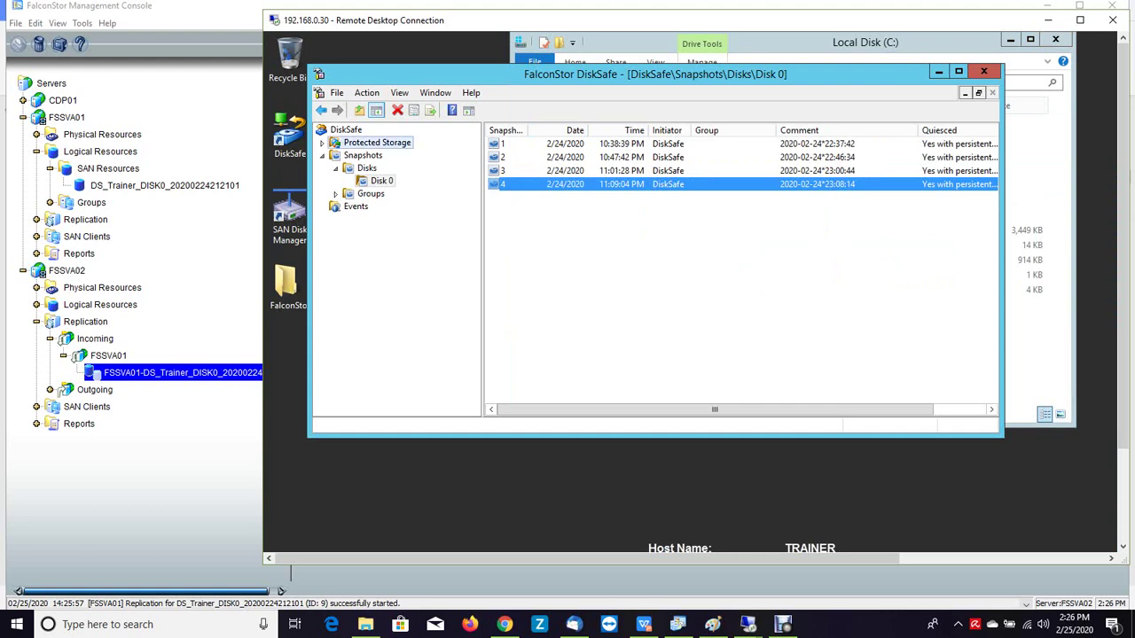
{"action": "left_click", "coordinate": [366, 155]}
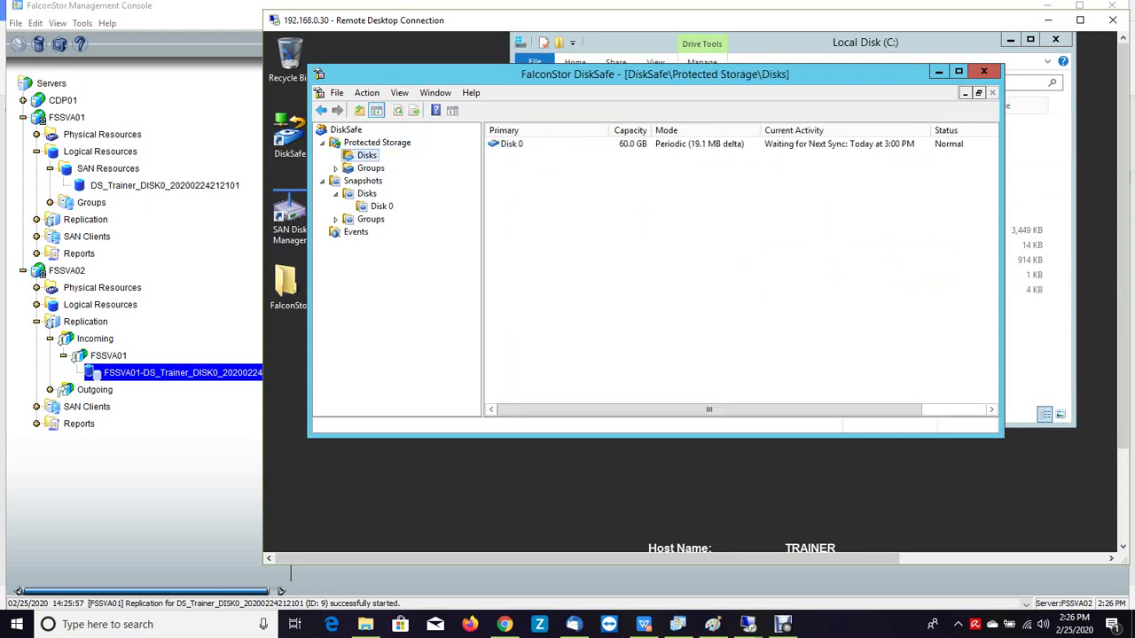
{"action": "right_click", "coordinate": [507, 145]}
{"action": "mouse_move", "coordinate": [576, 216]}
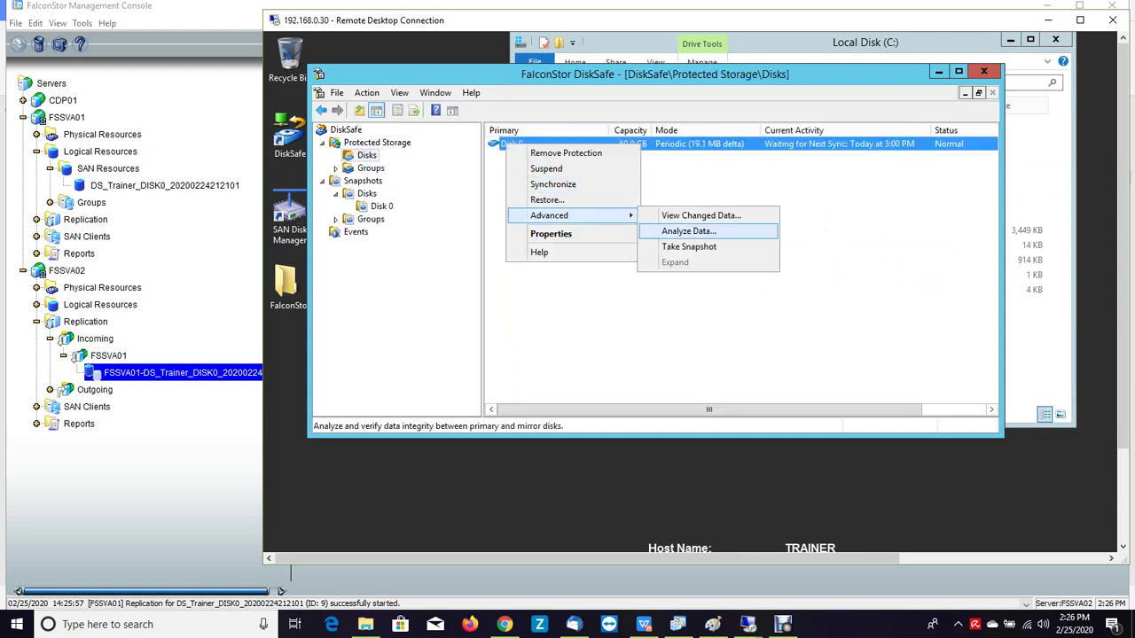
{"action": "left_click", "coordinate": [688, 247]}
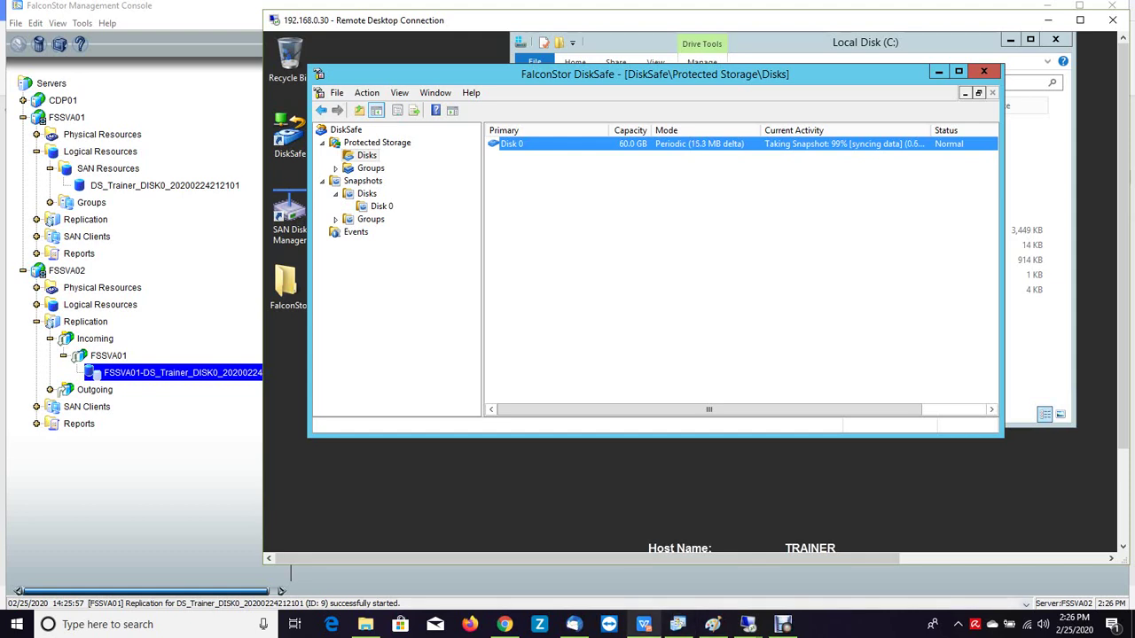
{"action": "mouse_move", "coordinate": [644, 624]}
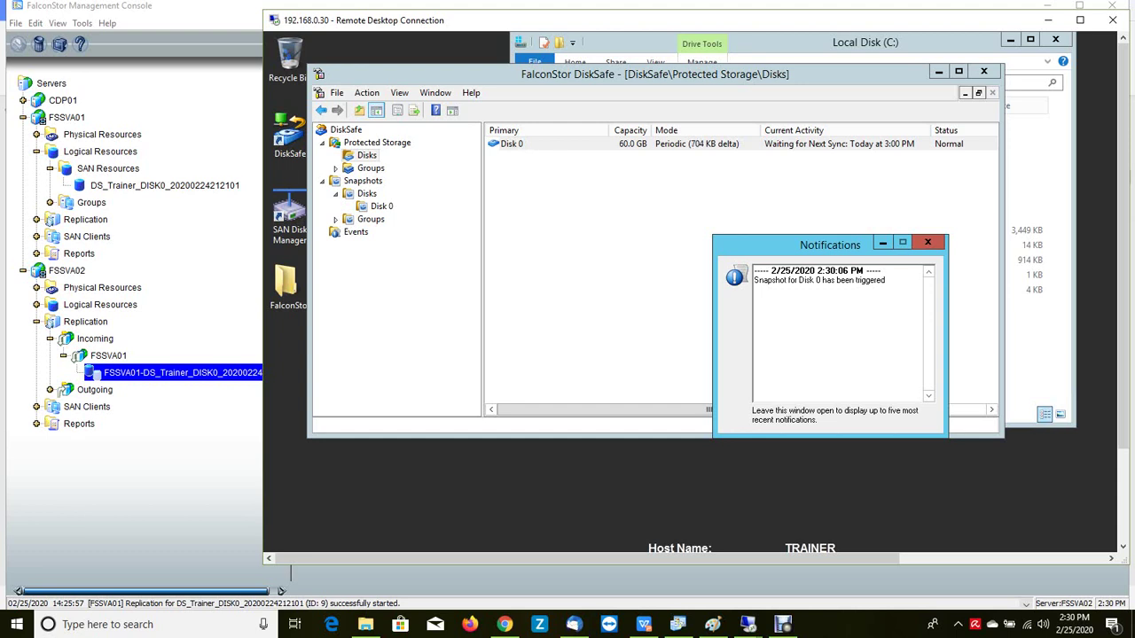
{"action": "left_click", "coordinate": [927, 242]}
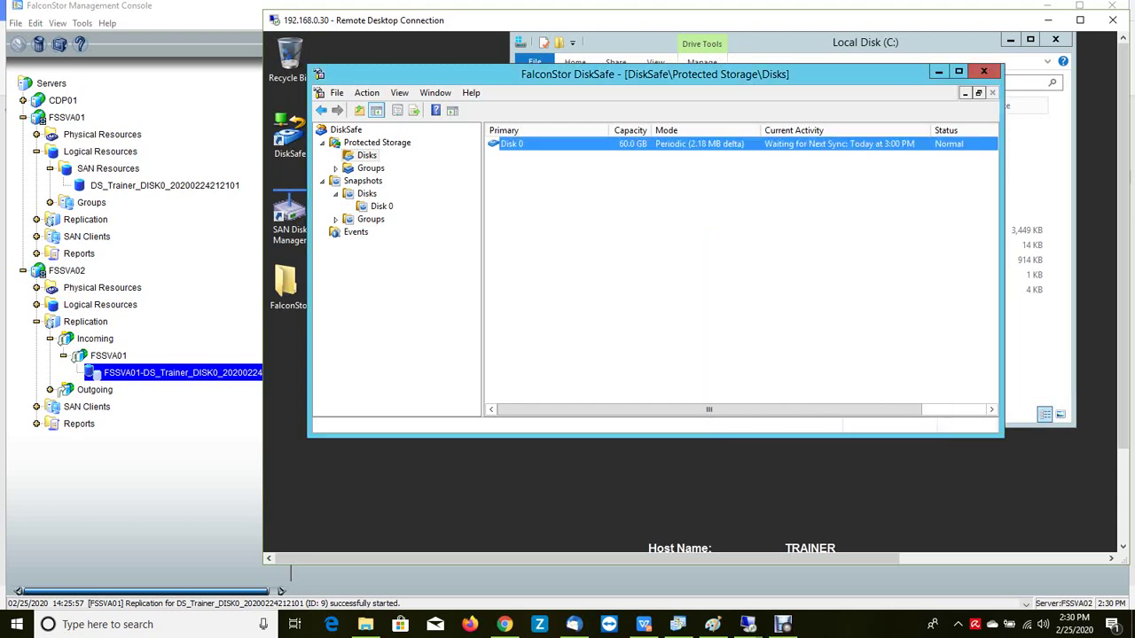
Return to FalconStor Management Console and check the replication progress of the DS_Trainer source disk on FSSVA01 and the incoming replication on FSSVA02
{"action": "left_click", "coordinate": [102, 288]}
{"action": "left_click", "coordinate": [163, 186]}
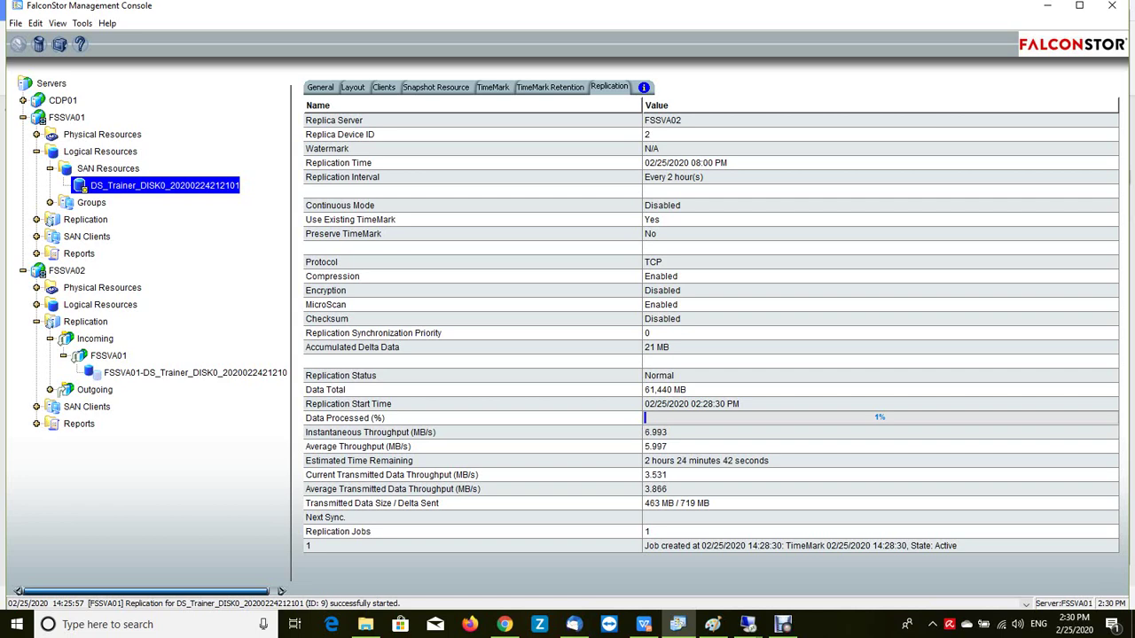
{"action": "left_click", "coordinate": [94, 338]}
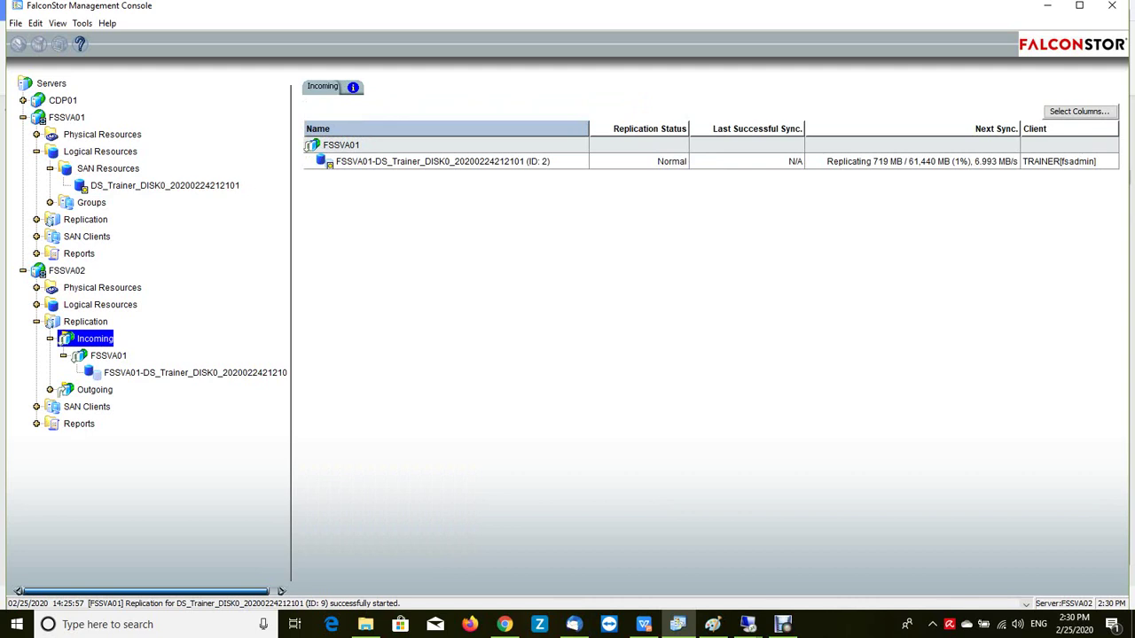
{"action": "left_click", "coordinate": [782, 624]}
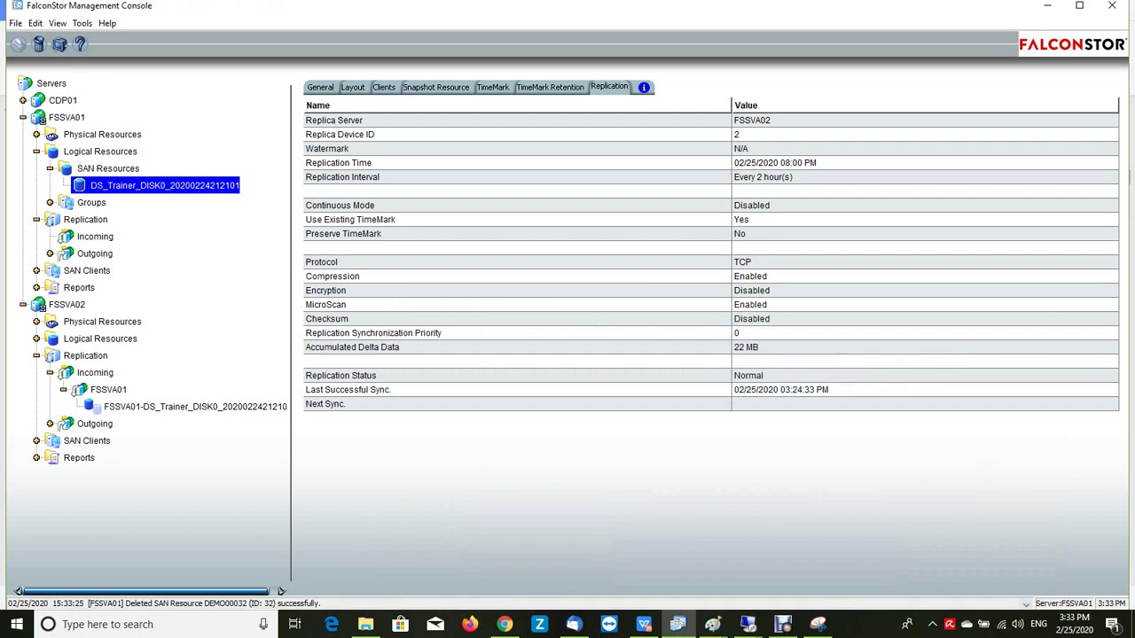
Check the TimeMark list of the replica disk on FSSVA02 and the last successful synchronization of its incoming replication
{"action": "left_click", "coordinate": [185, 406]}
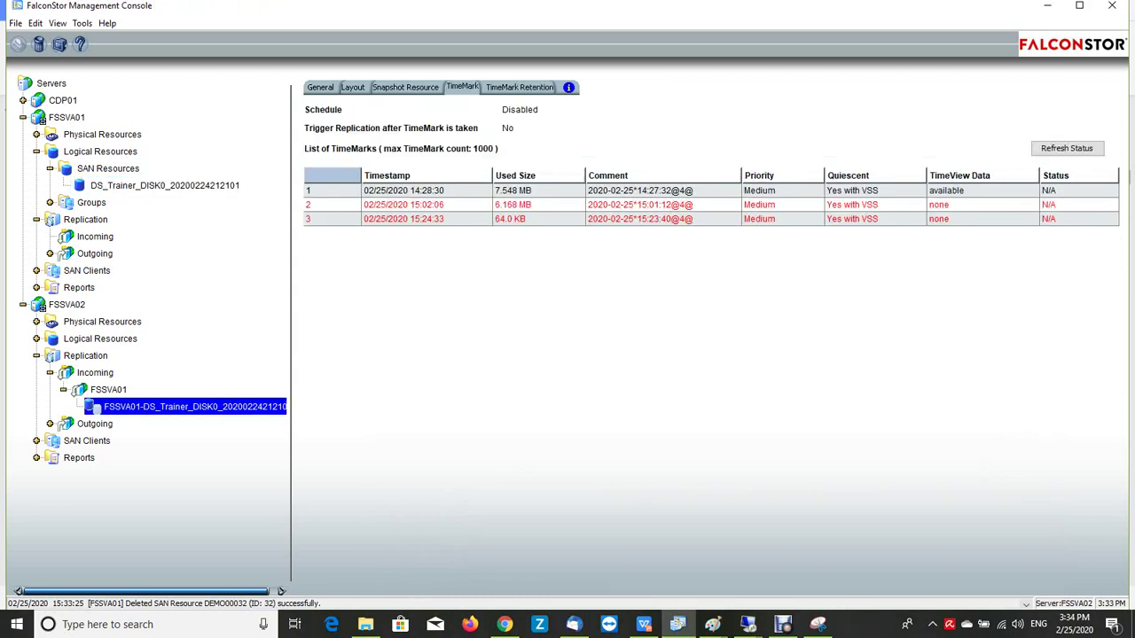
{"action": "left_click", "coordinate": [93, 372]}
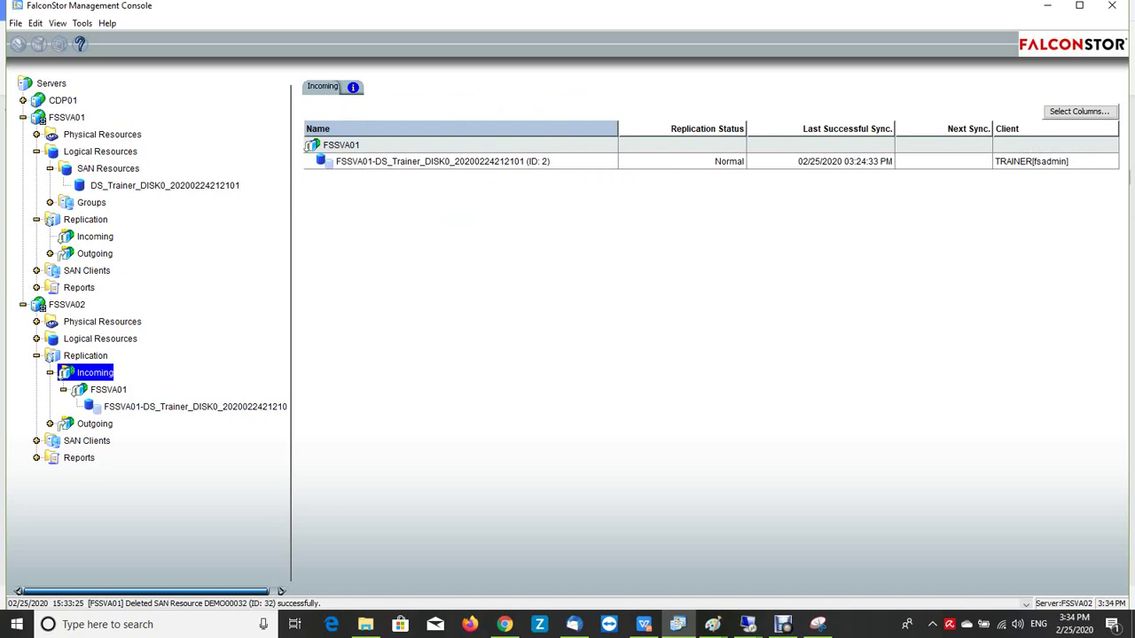
{"action": "left_click", "coordinate": [784, 624]}
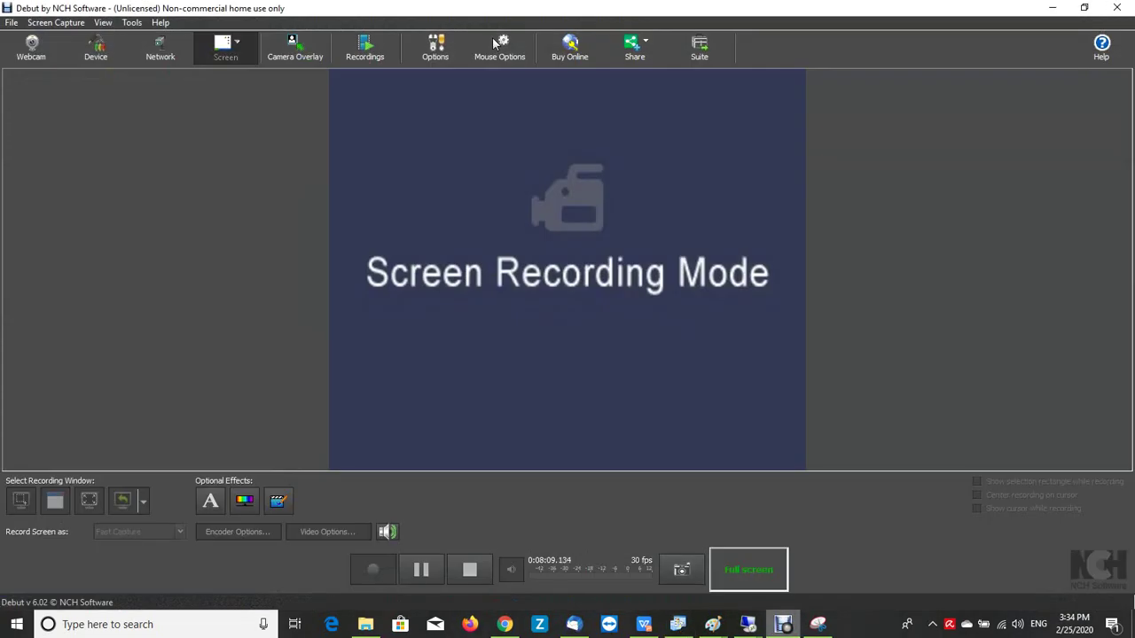